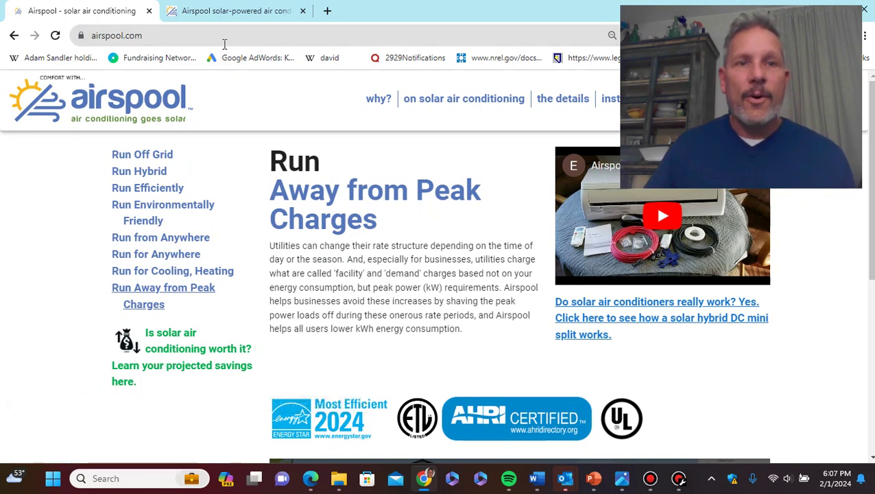
# - Open the 'Is solar air conditioning worth it' calculator from the Airspool shop page
pyautogui.click(230, 12)
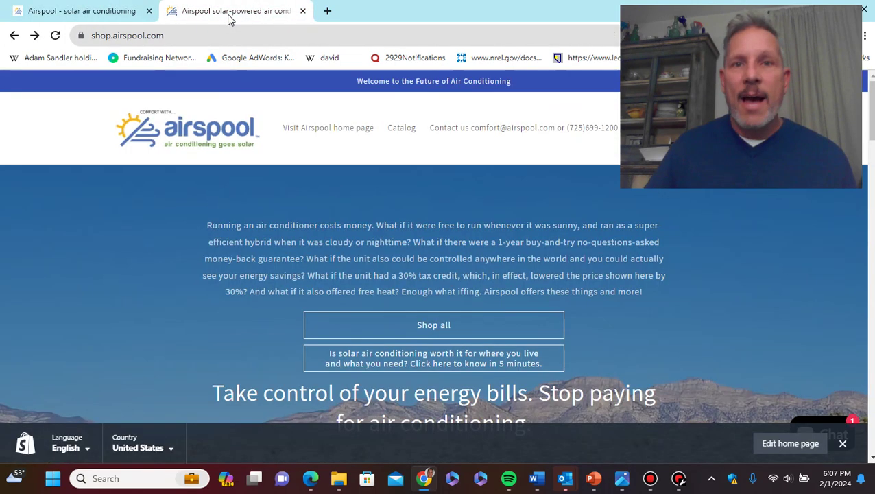
pyautogui.click(402, 362)
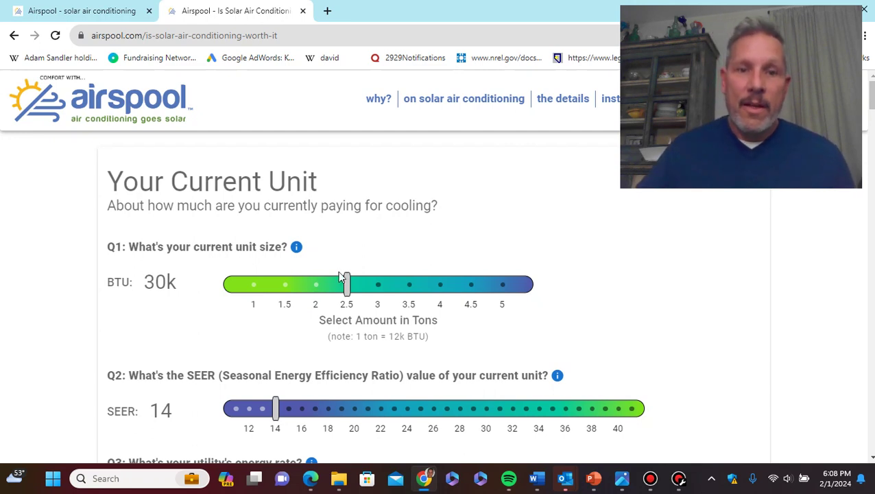
# - Set the current unit size to 3.5 tons (42k BTU) and check the SEER 14 note
pyautogui.moveTo(350, 295); pyautogui.dragTo(402, 304)
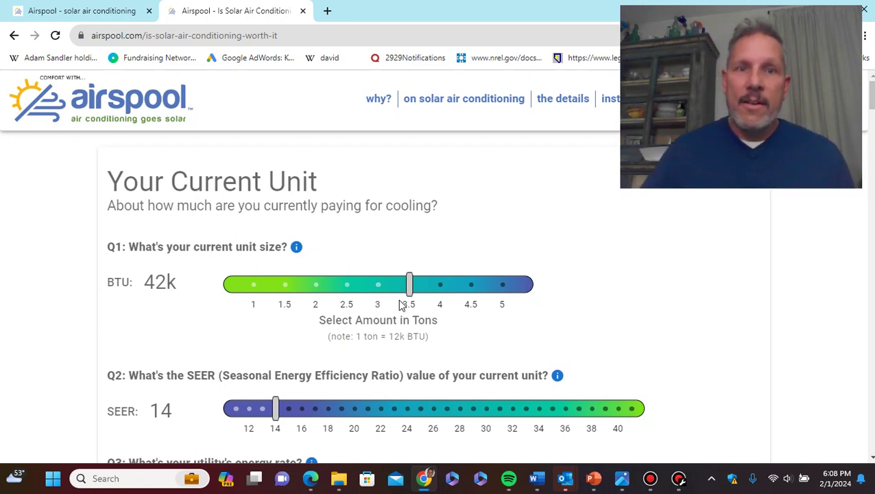
pyautogui.scroll(-1, 402, 350)
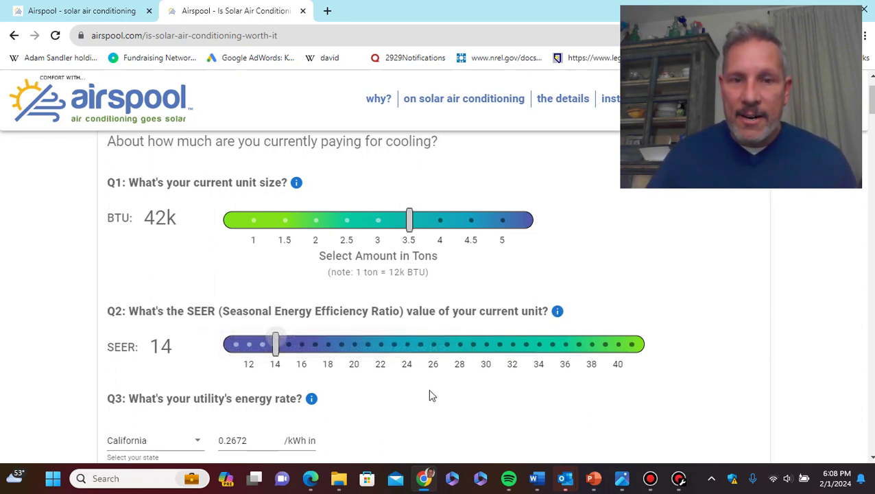
pyautogui.click(557, 313)
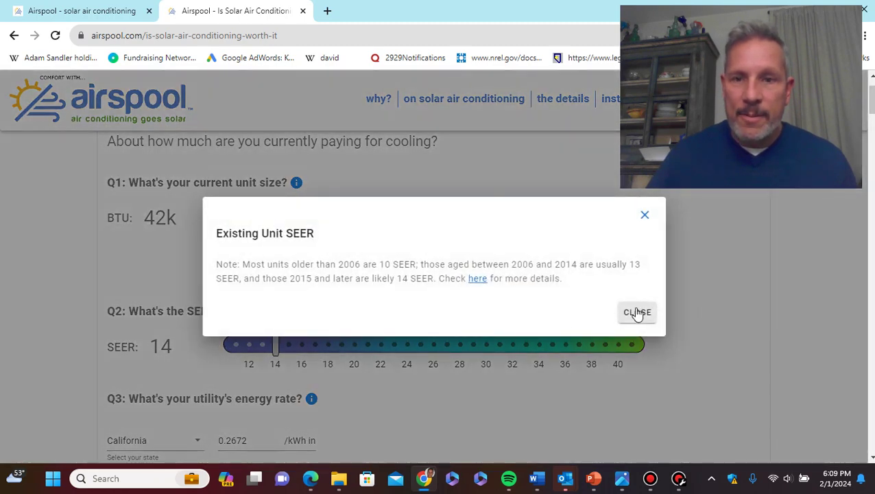
pyautogui.click(637, 313)
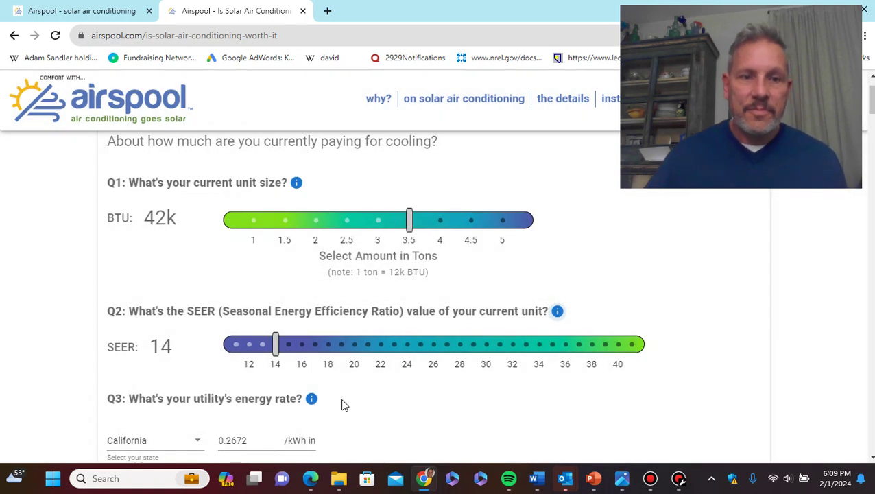
# - Choose Nevada as the energy-rate state, giving 0.1463 per kWh
pyautogui.scroll(-2, 373, 394)
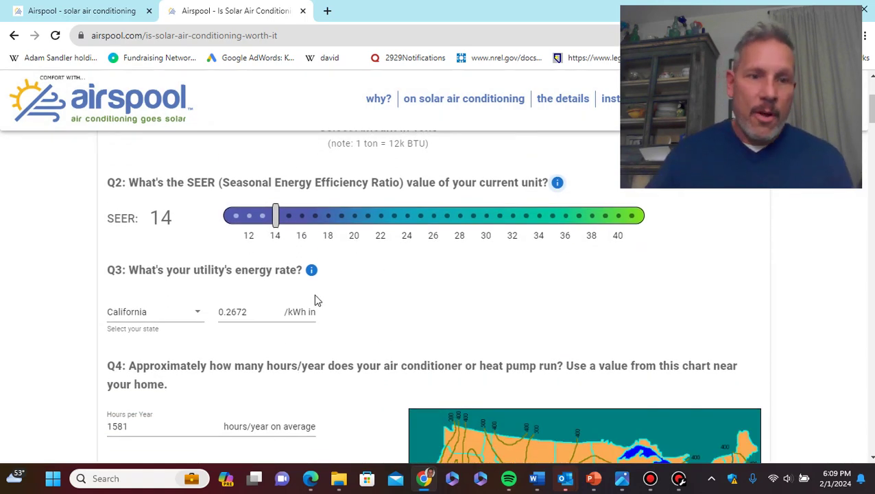
pyautogui.click(197, 316)
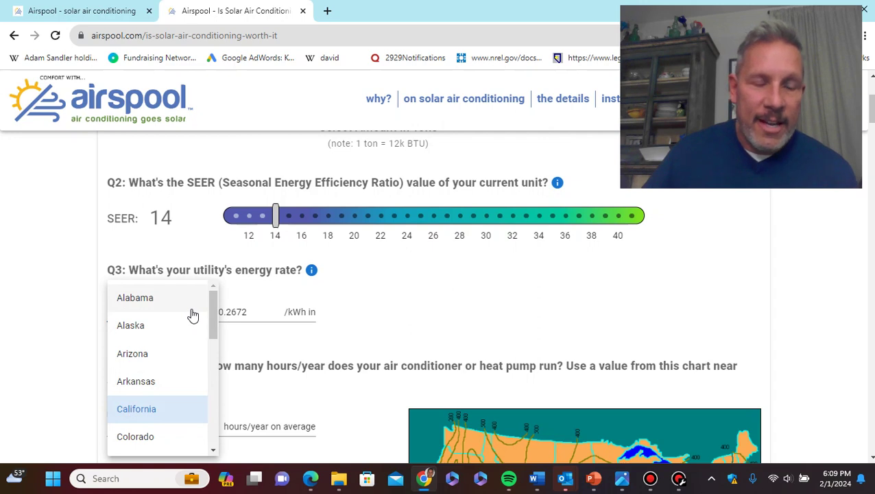
pyautogui.scroll(-4, 191, 321)
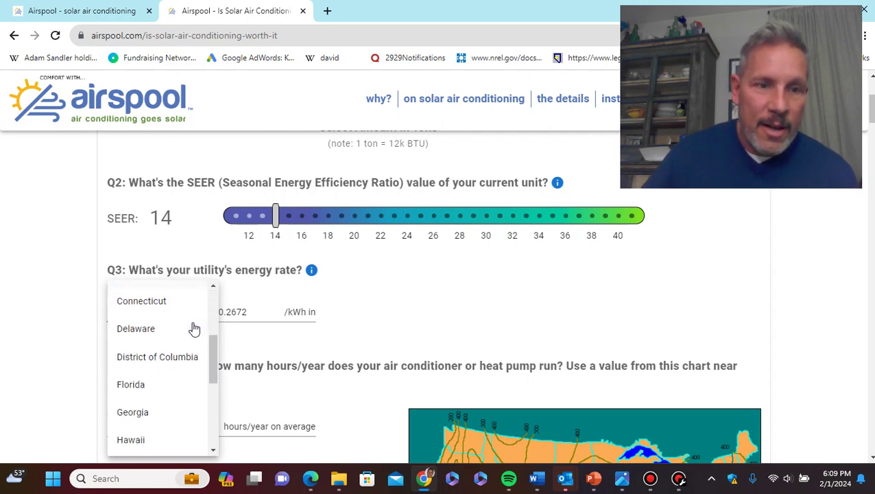
pyautogui.scroll(-1, 168, 344)
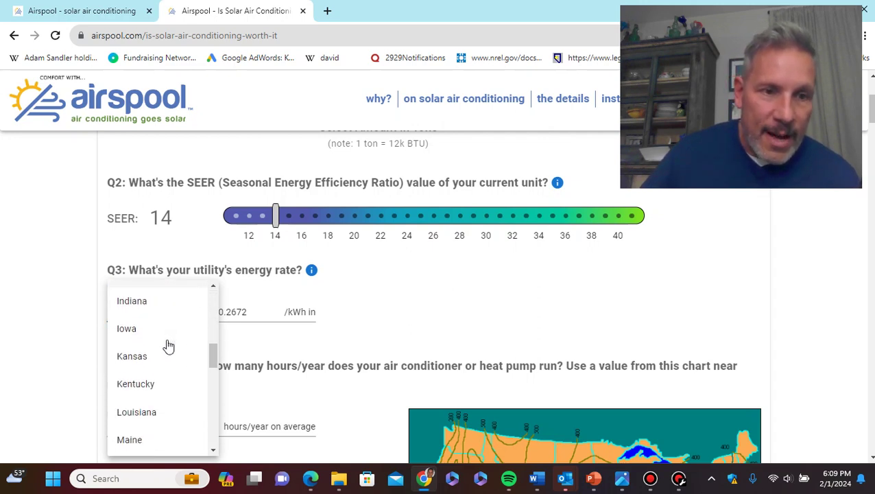
pyautogui.scroll(-1, 161, 353)
pyautogui.scroll(-3, 147, 376)
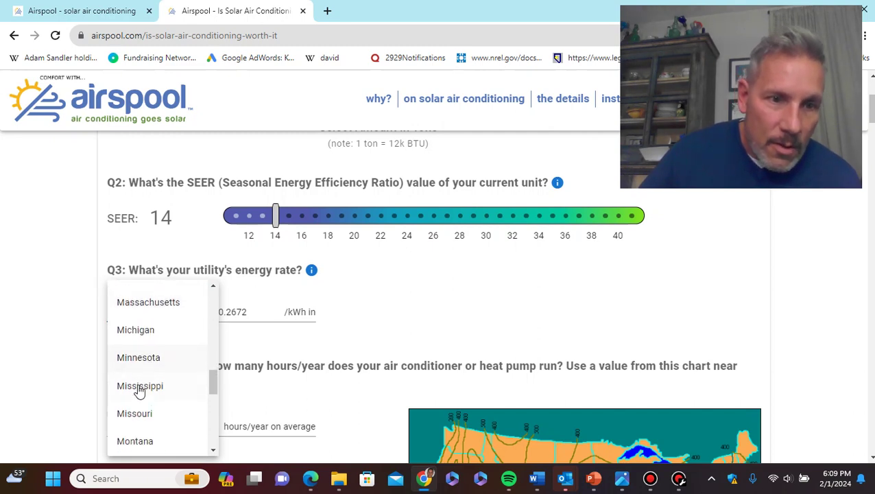
pyautogui.scroll(-1, 145, 427)
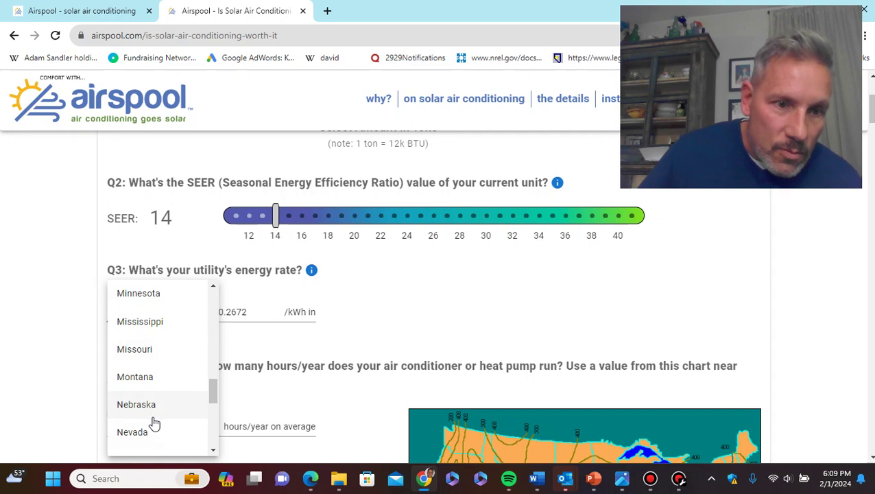
pyautogui.click(136, 441)
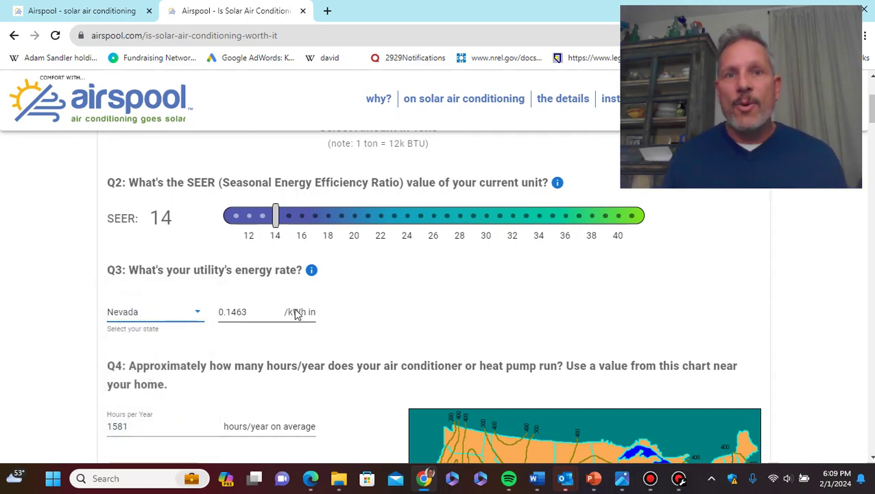
pyautogui.scroll(-1, 336, 292)
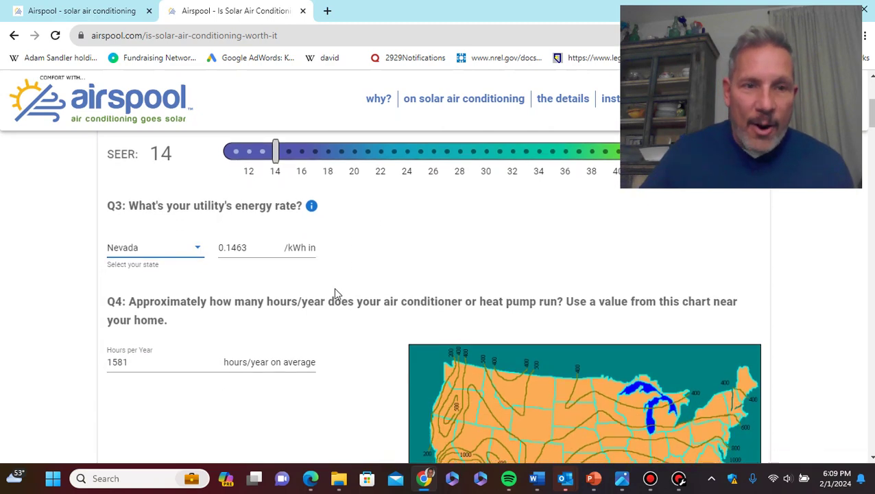
pyautogui.scroll(-1, 336, 293)
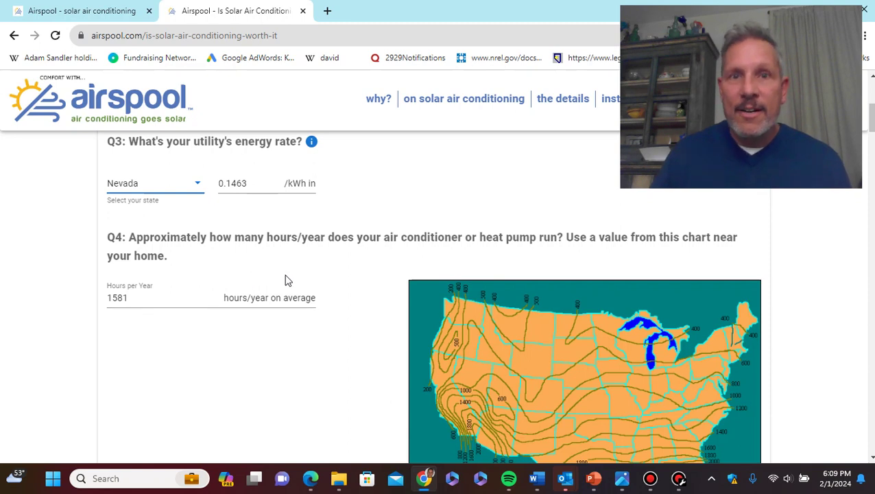
pyautogui.scroll(-1, 365, 253)
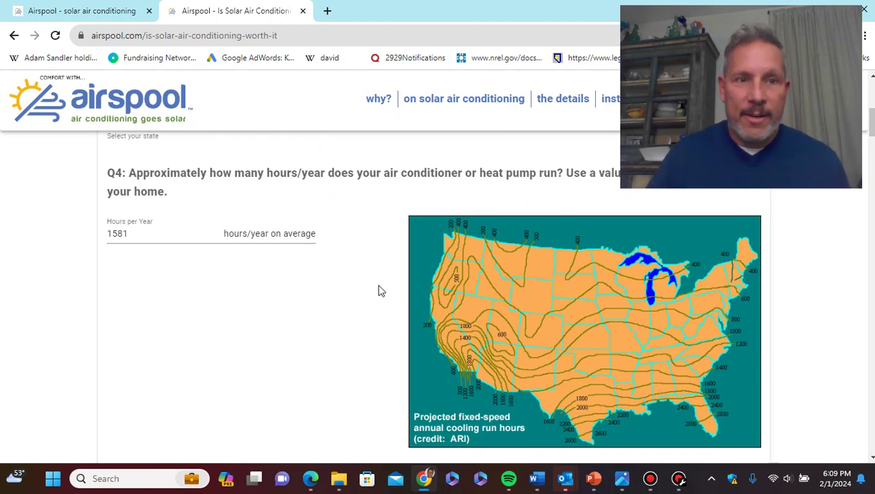
pyautogui.scroll(1, 342, 277)
pyautogui.scroll(-2, 343, 278)
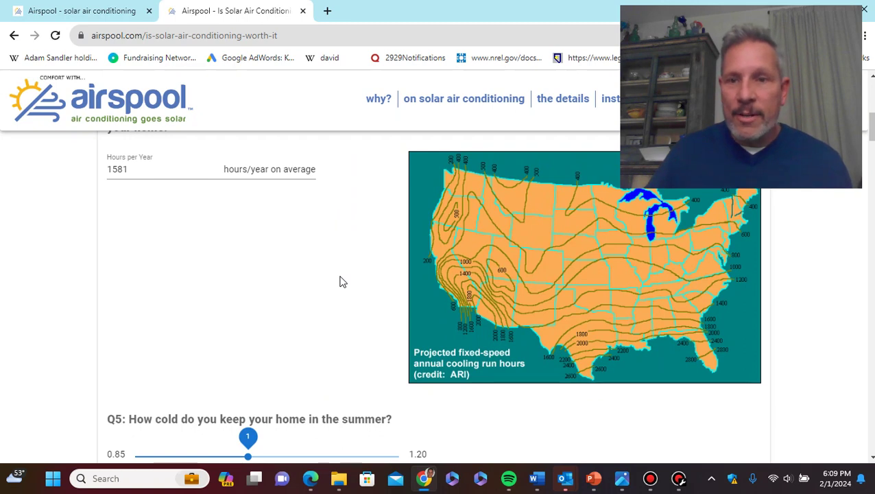
pyautogui.scroll(1, 595, 267)
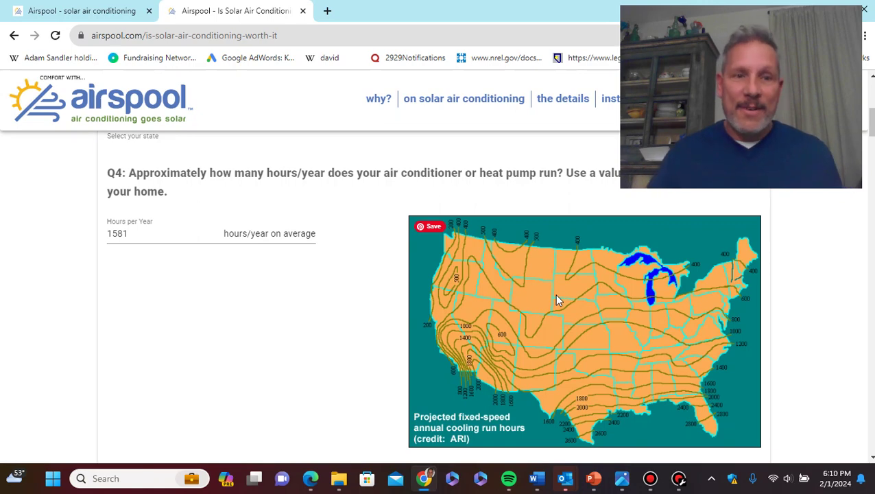
pyautogui.scroll(-1, 467, 274)
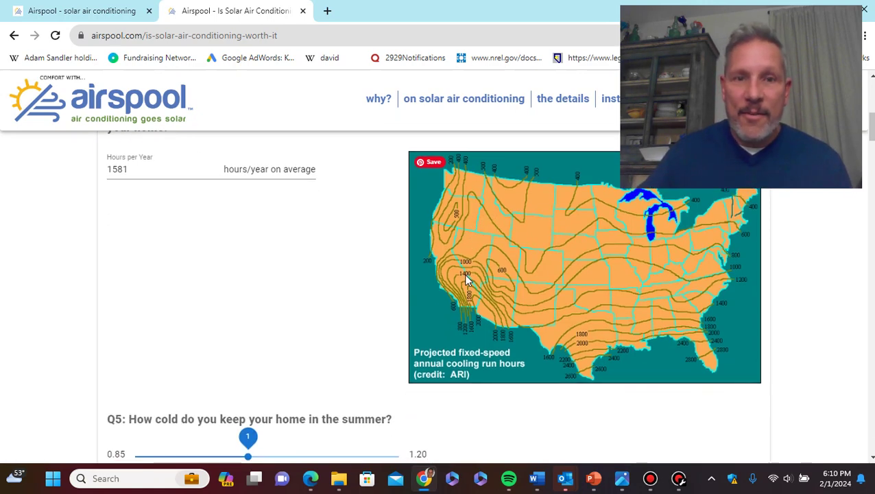
pyautogui.scroll(-1, 456, 275)
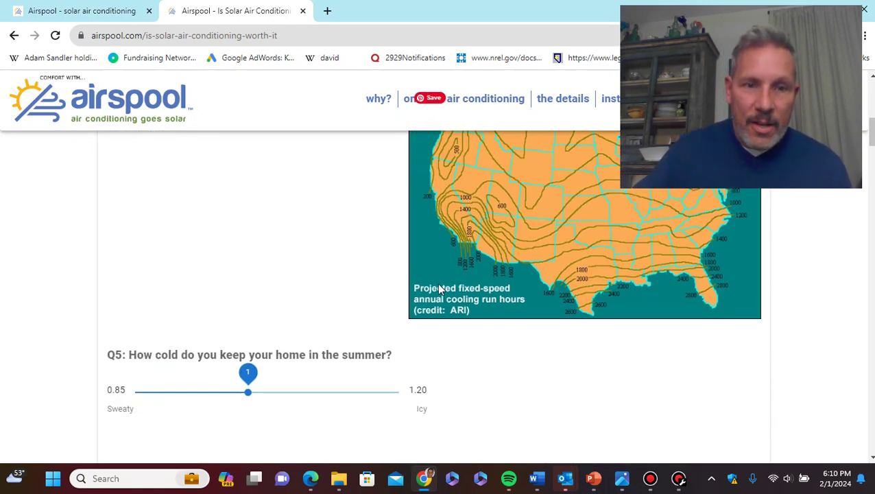
# - Set summer coolness to 1.02, home insulation to 0.98 and time-at-home to 1.02
pyautogui.scroll(-1, 439, 285)
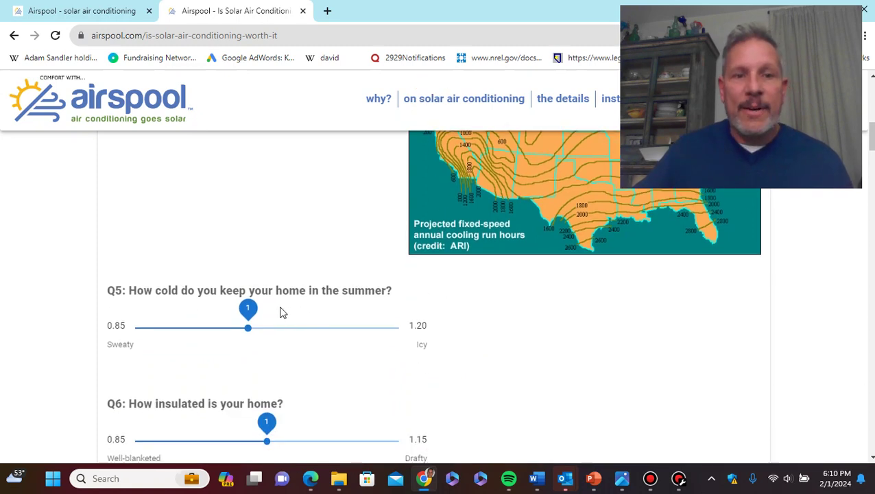
pyautogui.moveTo(252, 309); pyautogui.dragTo(271, 319)
pyautogui.scroll(-1, 299, 344)
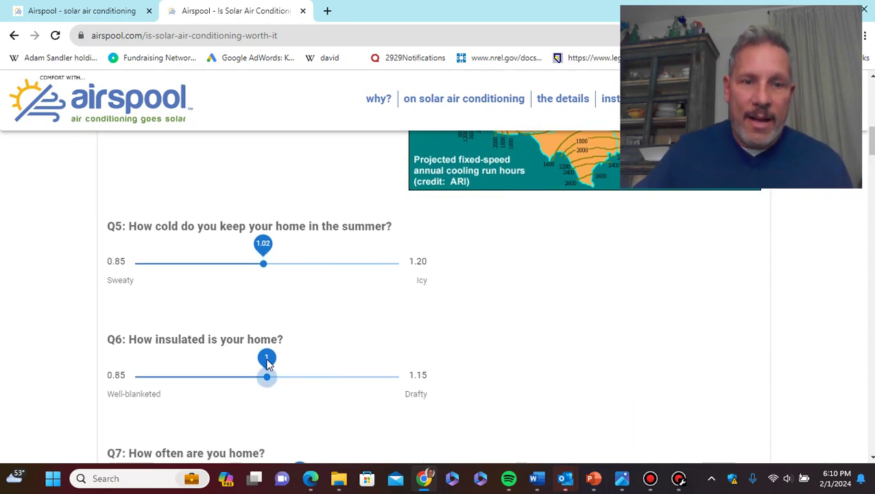
pyautogui.moveTo(267, 361); pyautogui.dragTo(250, 360)
pyautogui.scroll(-2, 316, 369)
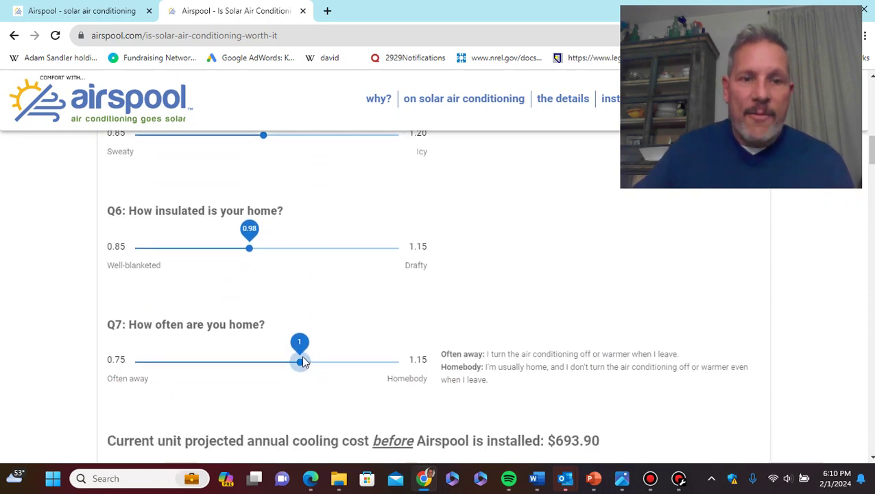
pyautogui.click(304, 339)
pyautogui.moveTo(304, 343); pyautogui.dragTo(313, 342)
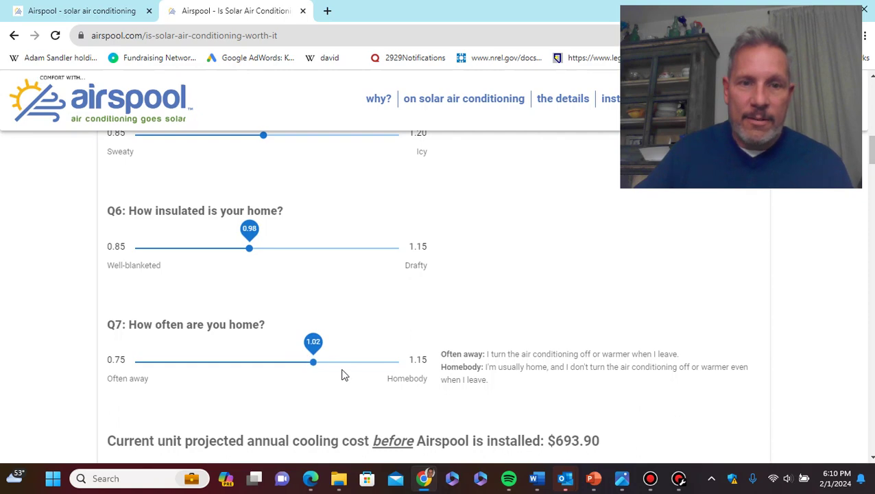
pyautogui.scroll(-2, 339, 370)
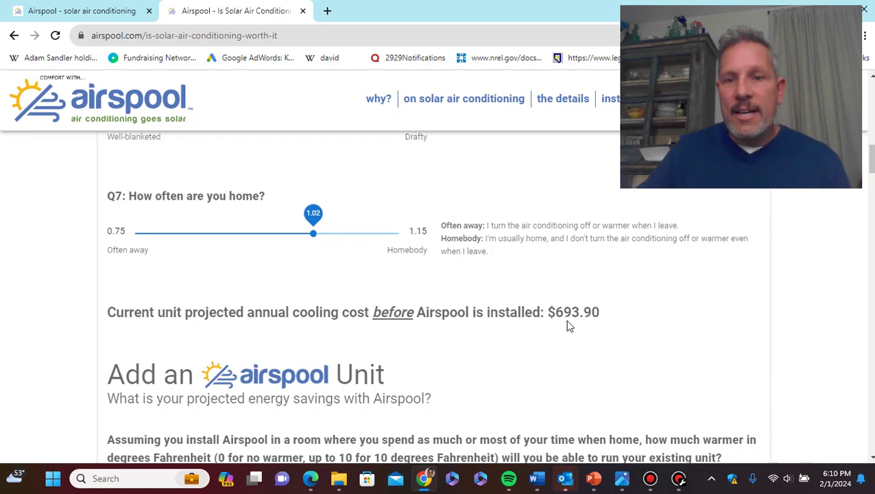
# - Lower the degrees-warmer answer from 7 to 5
pyautogui.scroll(-2, 557, 325)
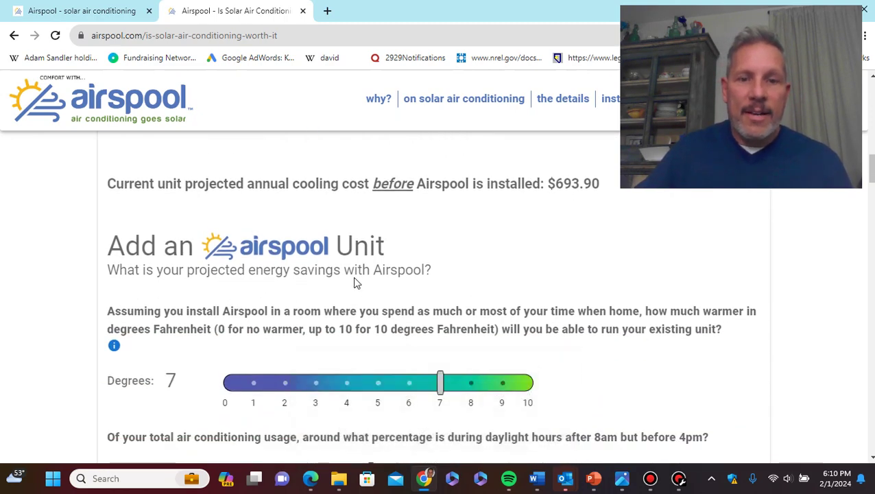
pyautogui.scroll(-1, 363, 286)
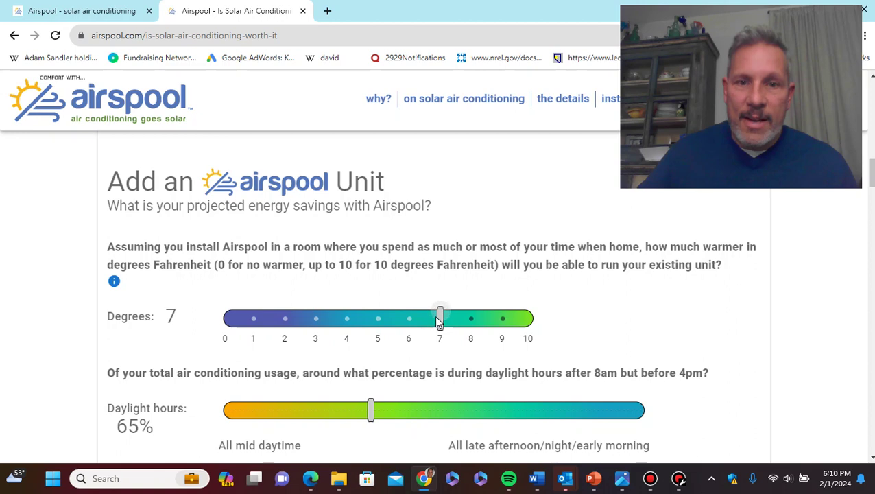
pyautogui.moveTo(431, 320); pyautogui.dragTo(386, 319)
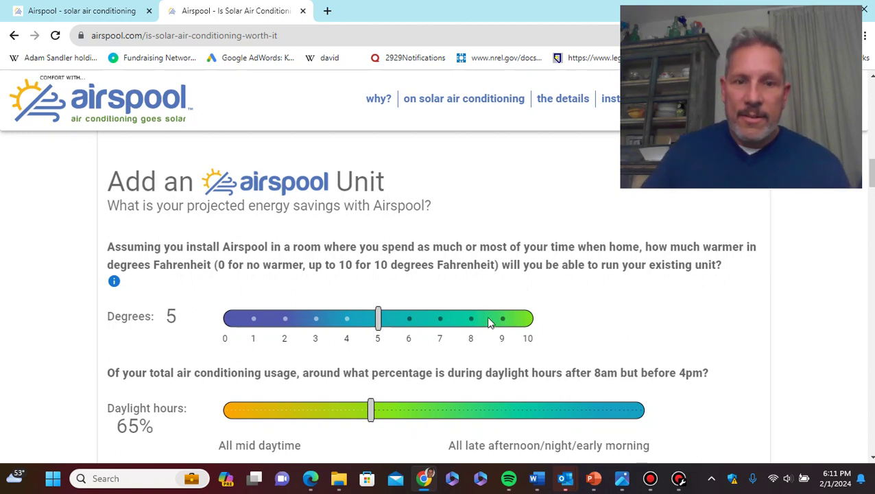
# - Set the daylight-hours share to 83%, projecting $472.24 annual cooling cost
pyautogui.scroll(-1, 468, 307)
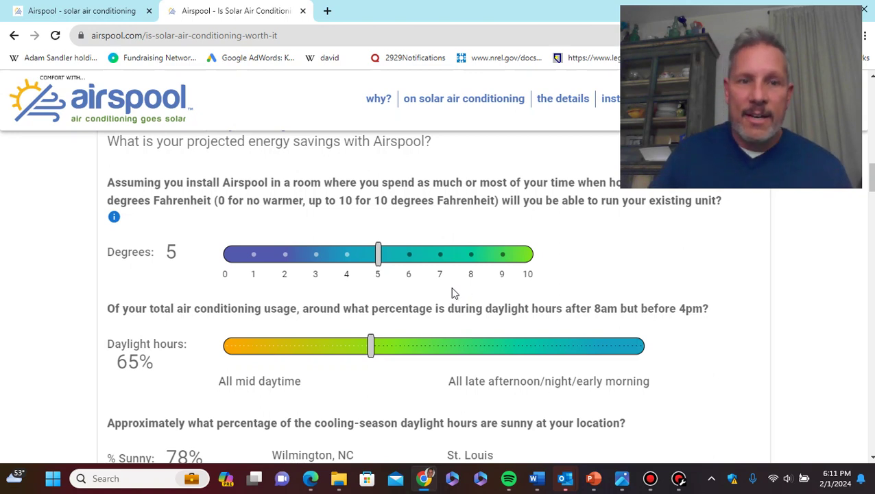
pyautogui.scroll(-1, 409, 306)
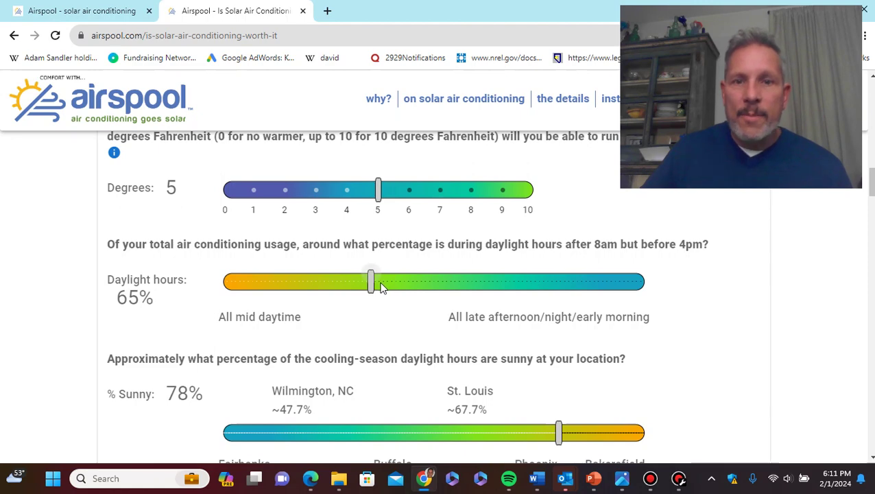
pyautogui.scroll(-1, 381, 286)
pyautogui.scroll(1, 381, 287)
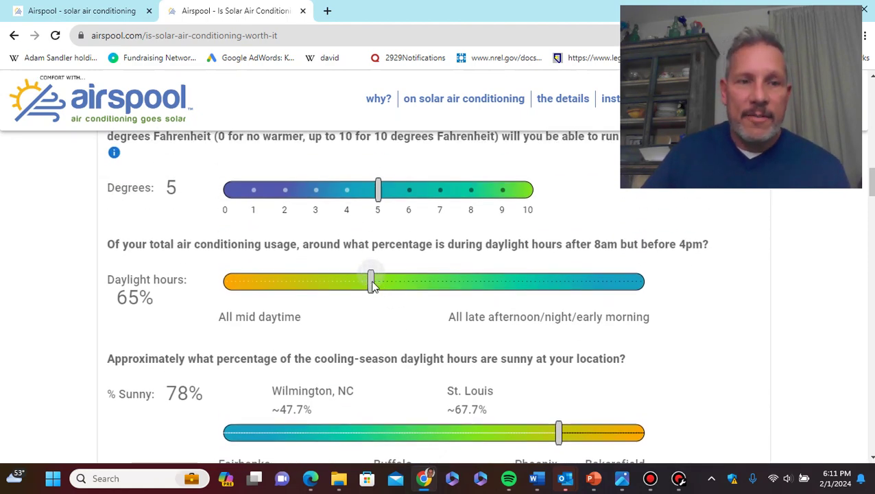
pyautogui.moveTo(373, 285); pyautogui.dragTo(295, 291)
pyautogui.scroll(-1, 312, 320)
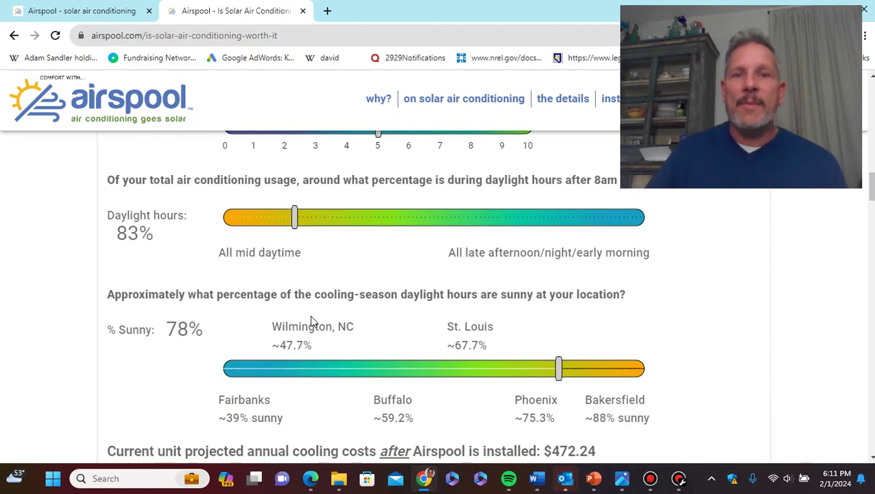
pyautogui.scroll(2, 312, 320)
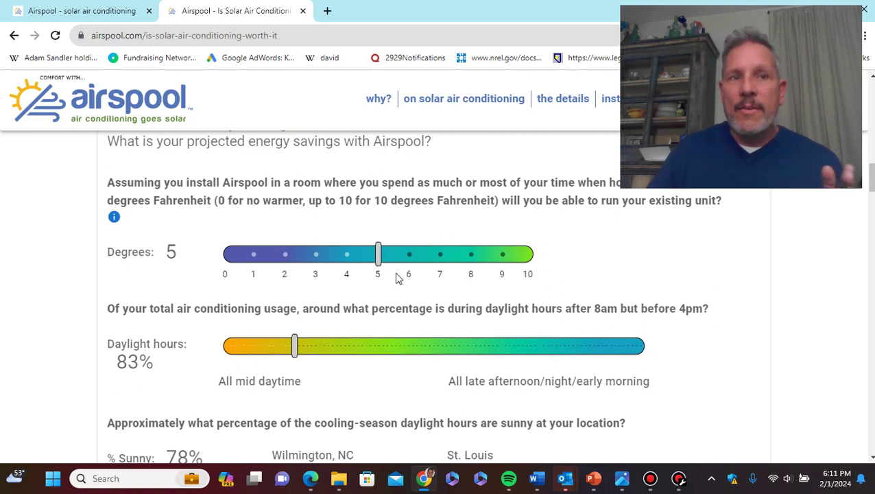
pyautogui.scroll(-1, 390, 274)
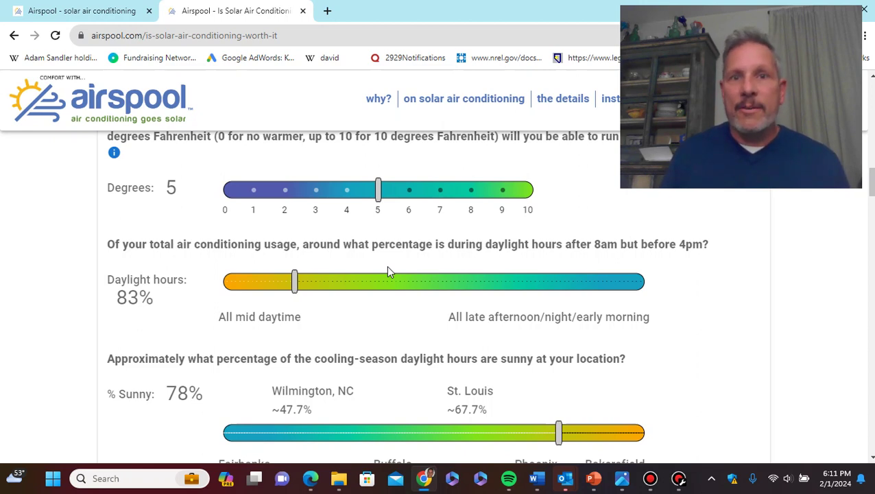
pyautogui.scroll(-2, 371, 274)
pyautogui.scroll(1, 361, 284)
pyautogui.scroll(1, 384, 297)
pyautogui.scroll(-2, 392, 300)
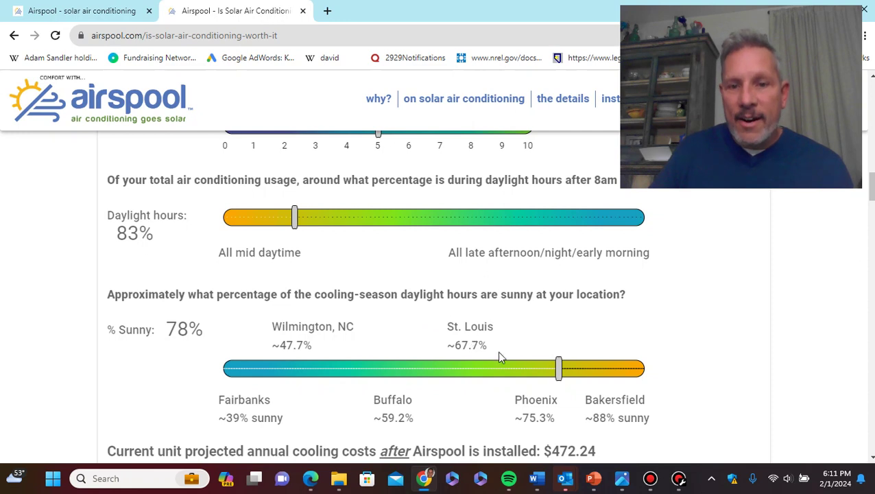
# - Keep sunny hours at 78% and review the $516.72 total cost, a $177.18 saving
pyautogui.scroll(-2, 565, 384)
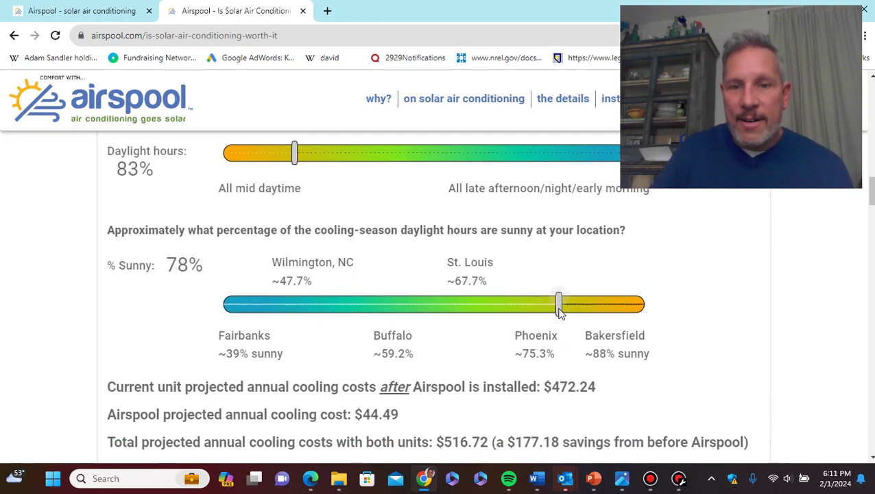
pyautogui.moveTo(559, 312)
pyautogui.mouseDown()
pyautogui.moveTo(569, 312)
pyautogui.moveTo(559, 312)
pyautogui.mouseUp()
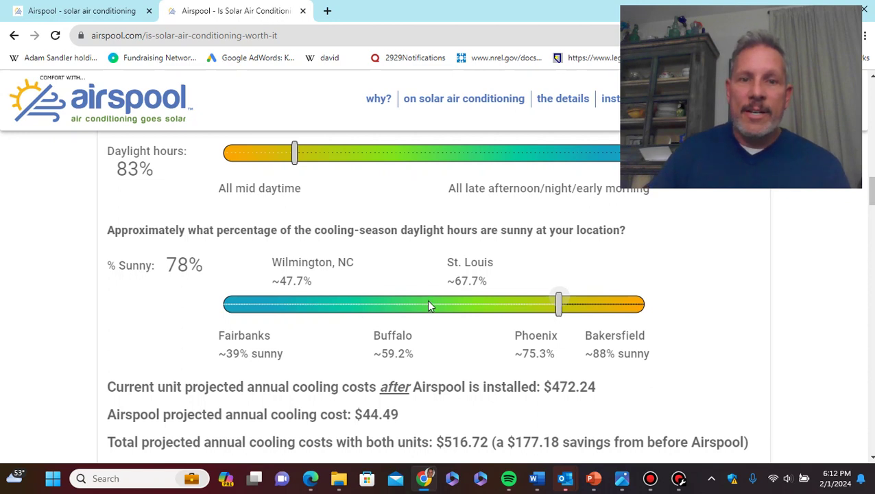
pyautogui.scroll(-1, 428, 300)
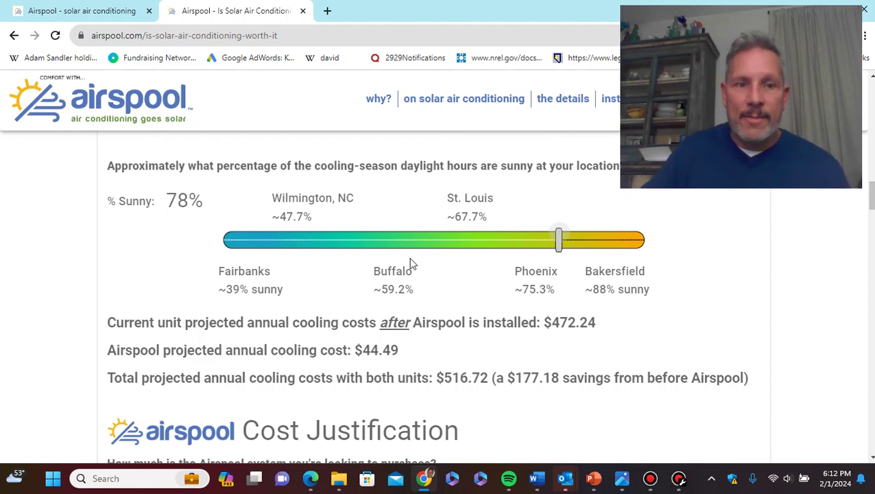
pyautogui.scroll(-1, 402, 269)
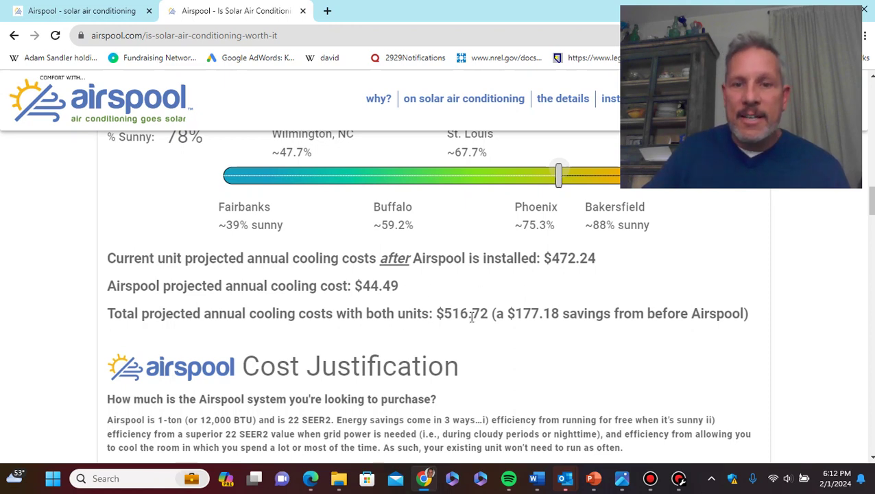
pyautogui.scroll(-1, 471, 317)
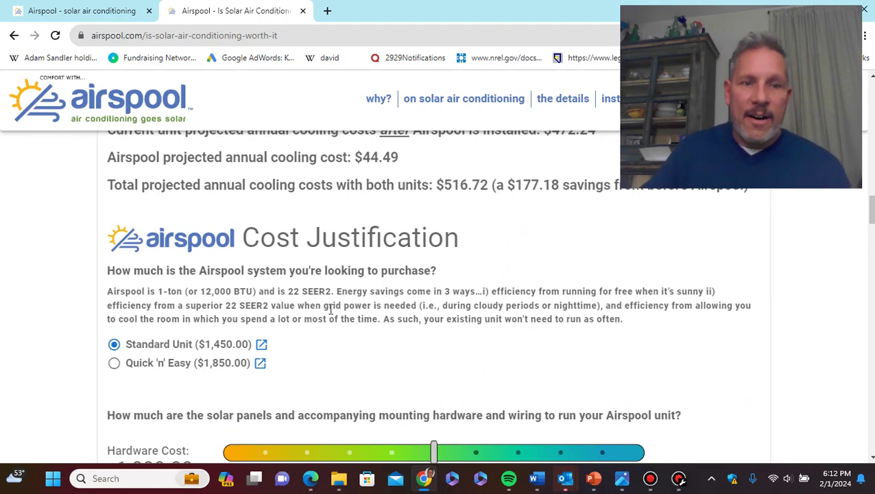
# - Select the Quick 'n' Easy unit at $1,850.00 instead of the Standard Unit
pyautogui.scroll(-1, 331, 310)
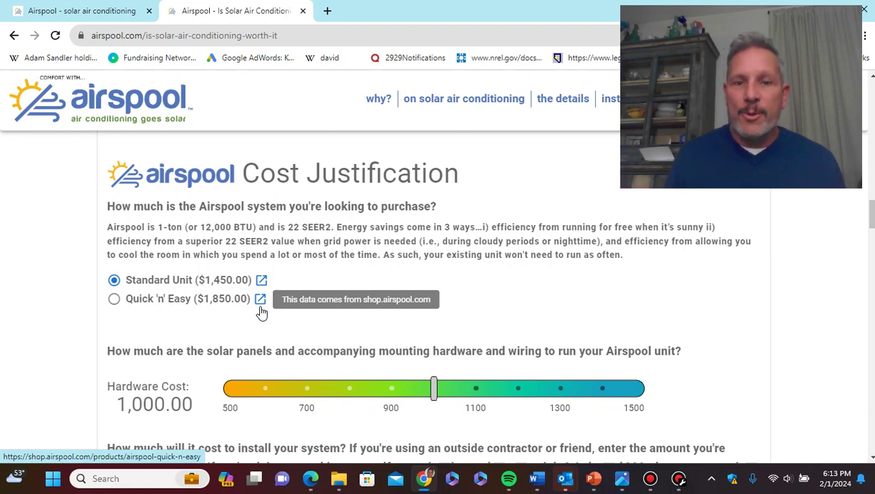
pyautogui.click(158, 300)
pyautogui.scroll(-1, 199, 310)
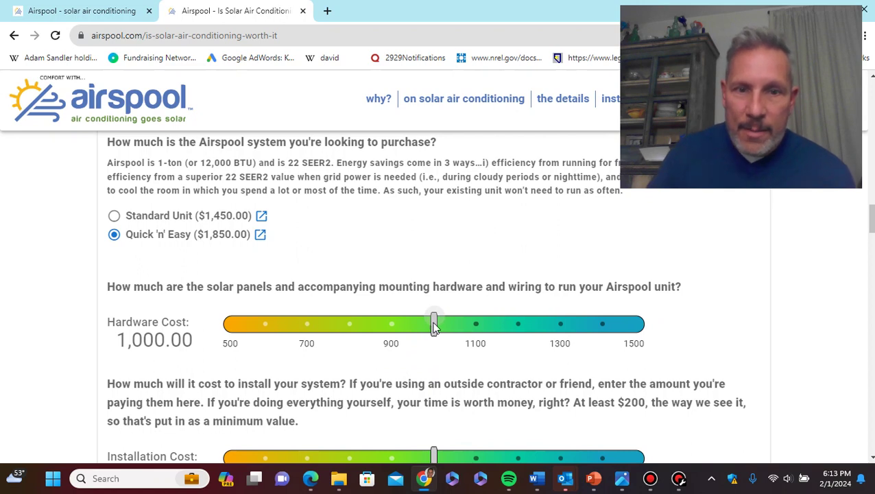
# - Raise the hardware cost to 1,100.00
pyautogui.moveTo(434, 327); pyautogui.dragTo(460, 329)
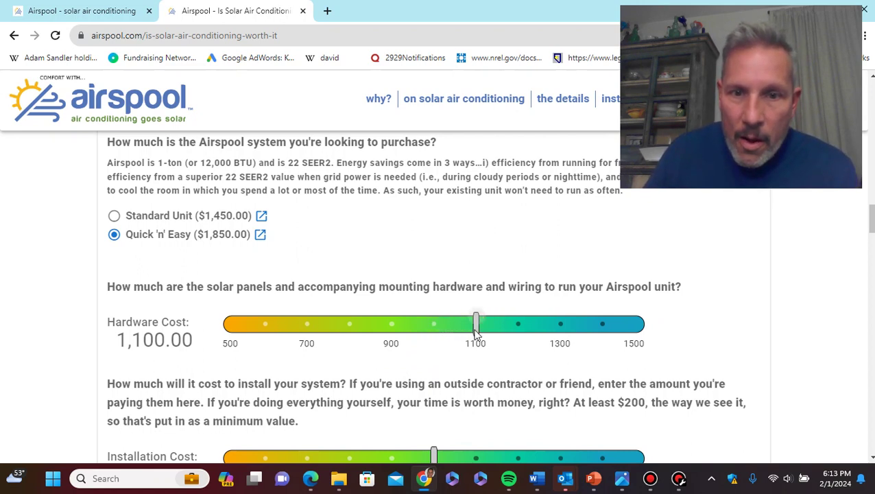
pyautogui.scroll(-1, 478, 331)
pyautogui.moveTo(464, 350)
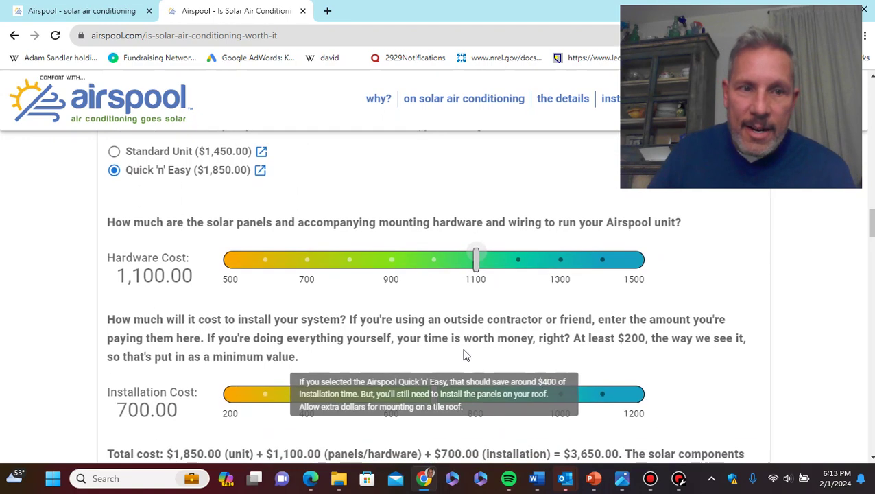
pyautogui.scroll(-1, 369, 352)
pyautogui.scroll(-1, 385, 330)
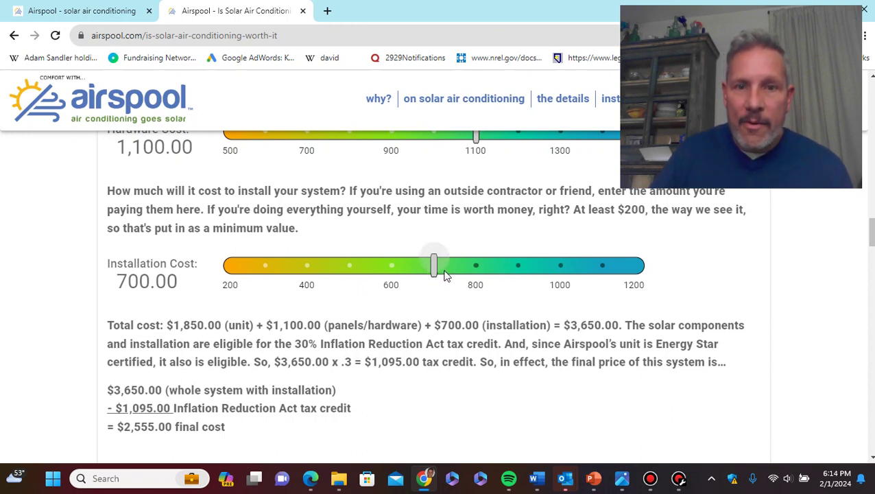
# - Set the installation cost to 800.00, giving a $3,750.00 total and $2,625.00 final cost
pyautogui.moveTo(436, 268); pyautogui.dragTo(392, 268)
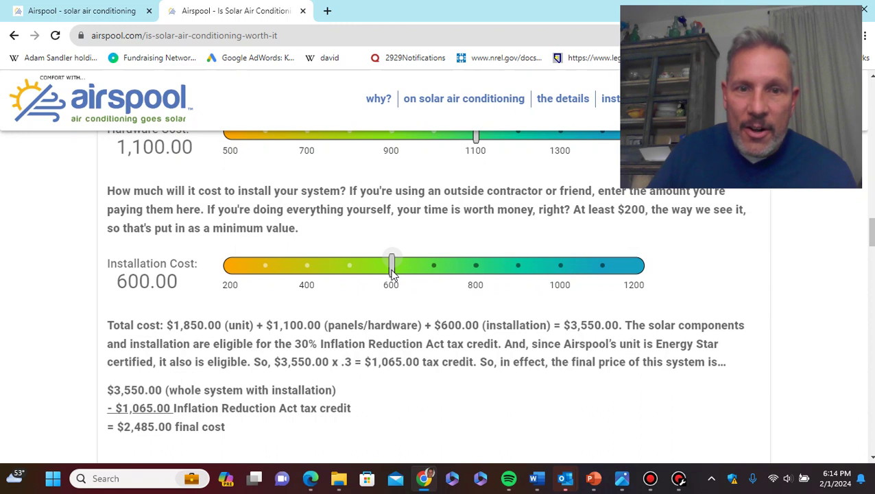
pyautogui.moveTo(392, 271); pyautogui.dragTo(434, 275)
pyautogui.click(479, 268)
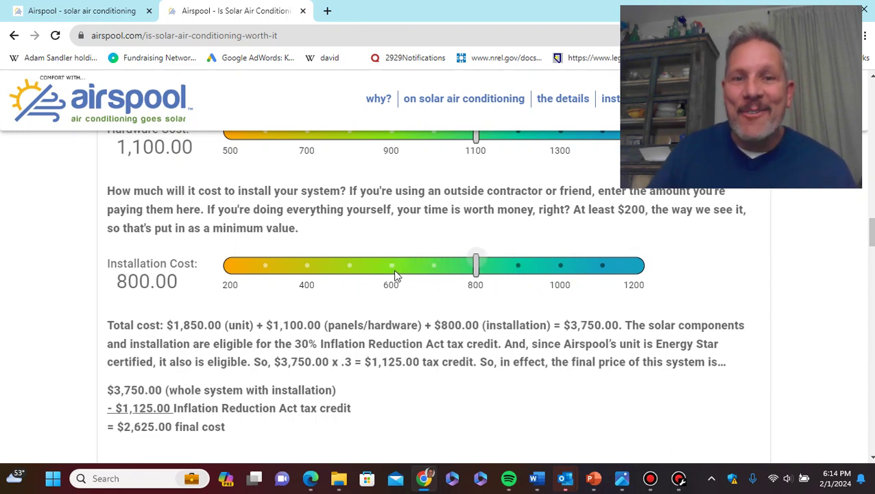
pyautogui.click(439, 268)
pyautogui.click(466, 266)
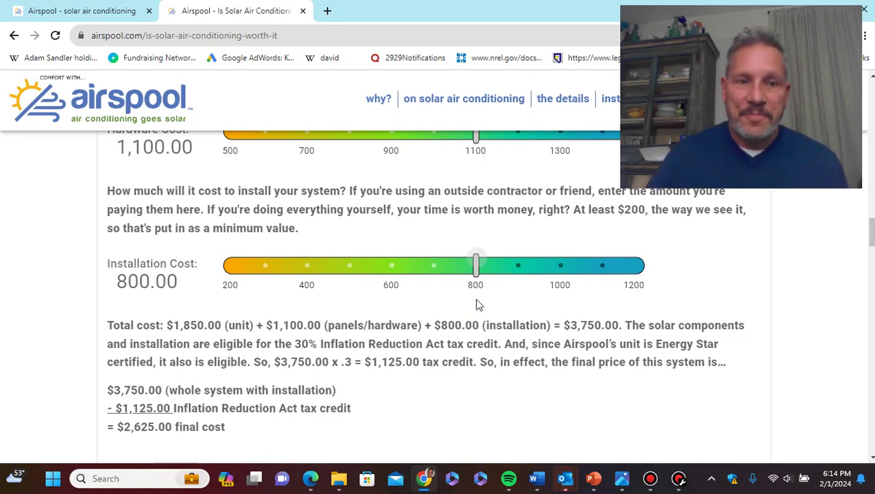
pyautogui.scroll(-1, 476, 335)
pyautogui.scroll(-1, 478, 348)
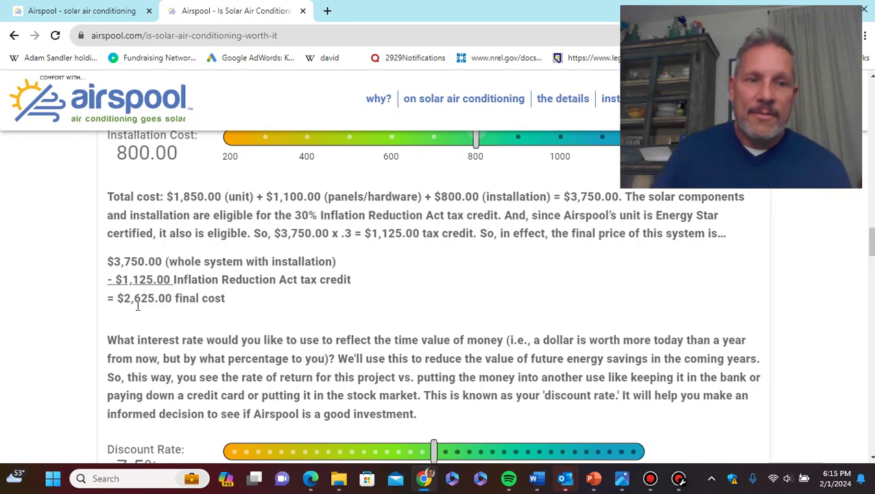
pyautogui.scroll(-1, 138, 306)
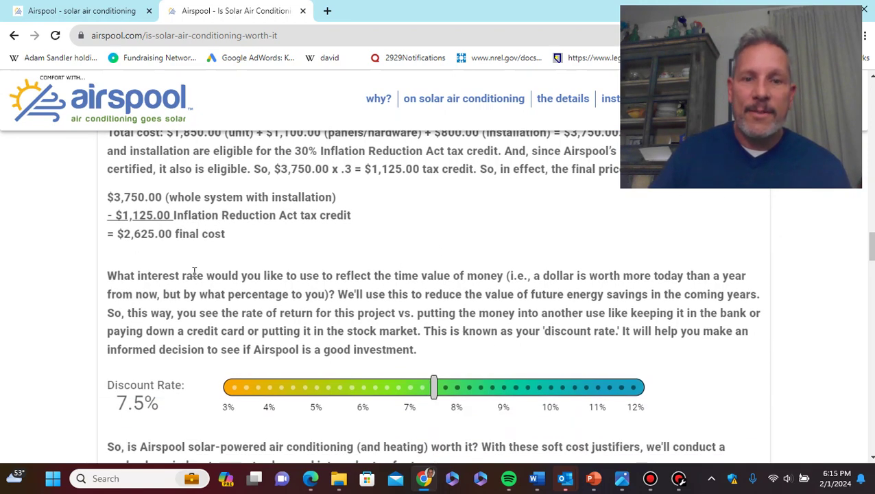
pyautogui.scroll(-1, 248, 278)
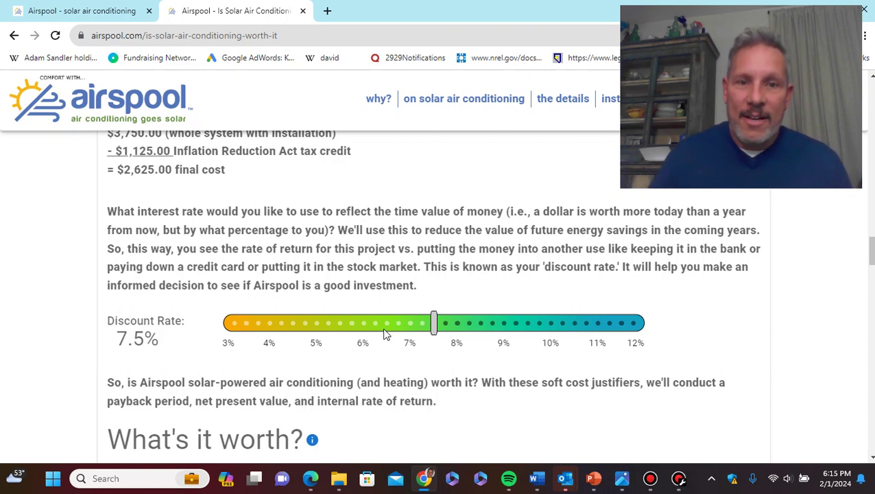
# - Set the avoided air-conditioner cost to $1,500.00
pyautogui.scroll(-1, 401, 356)
pyautogui.scroll(-1, 381, 369)
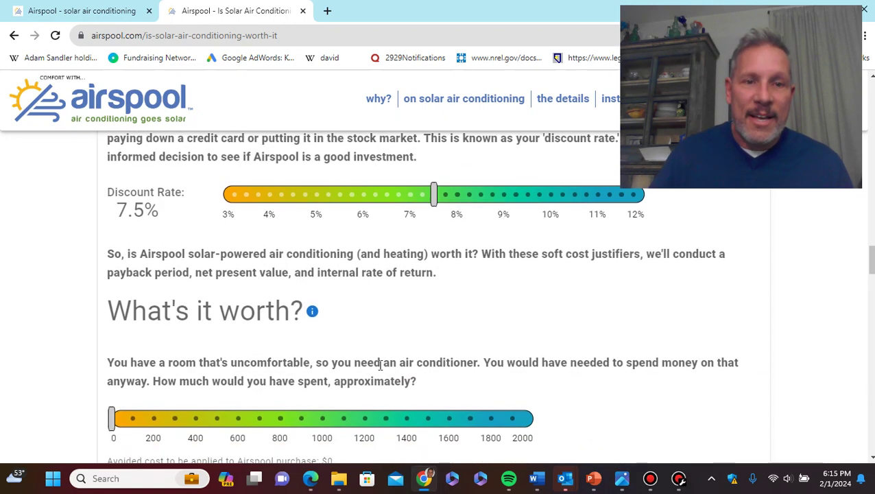
pyautogui.scroll(-2, 358, 369)
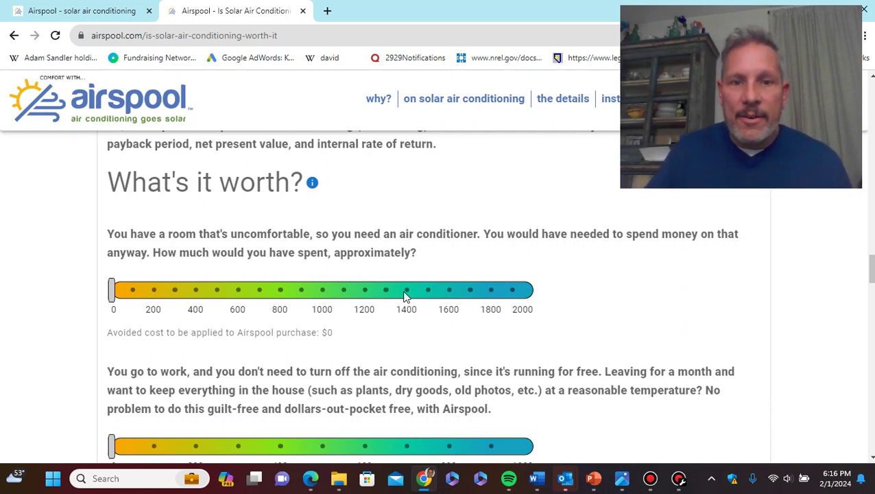
pyautogui.click(429, 296)
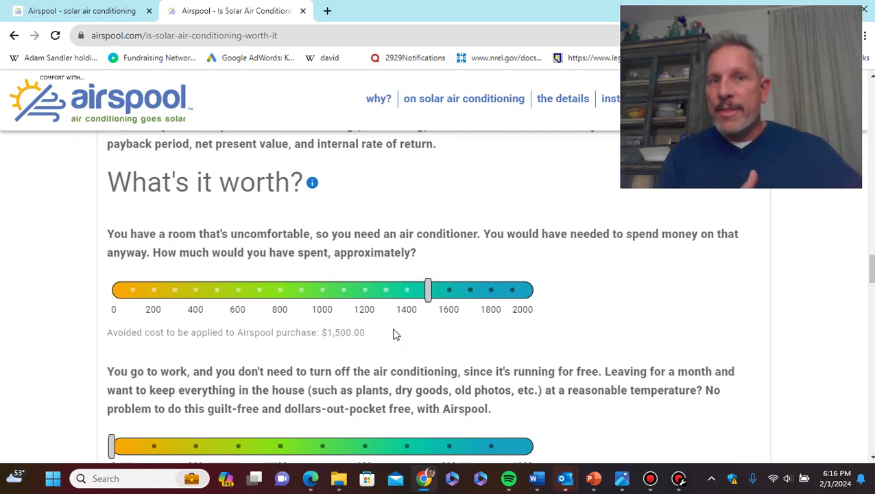
# - Value leaving the AC running all day guilt-free at $300.00
pyautogui.scroll(-2, 364, 323)
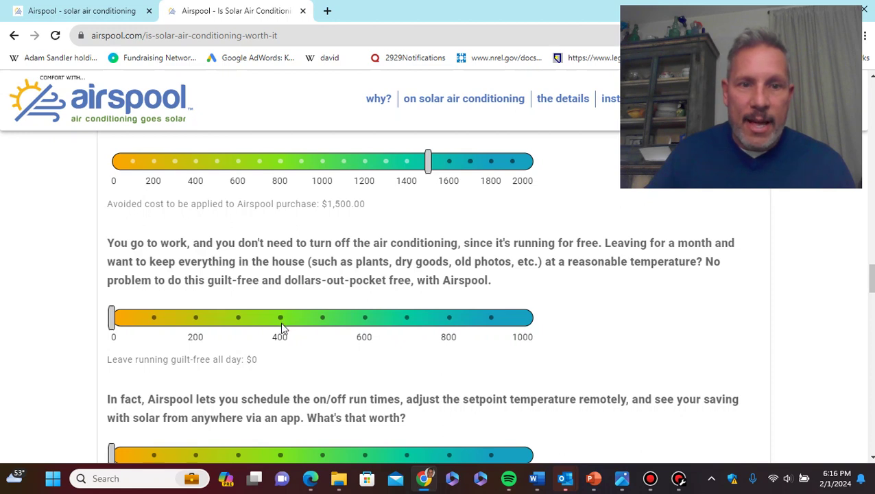
pyautogui.click(240, 319)
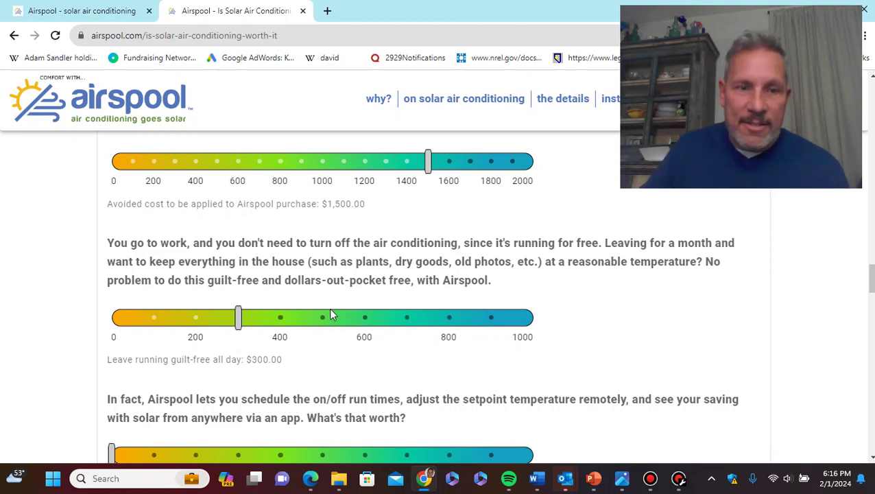
pyautogui.scroll(-1, 330, 313)
# - Value controlling the unit by phone from anywhere at $200.00
pyautogui.scroll(-1, 331, 311)
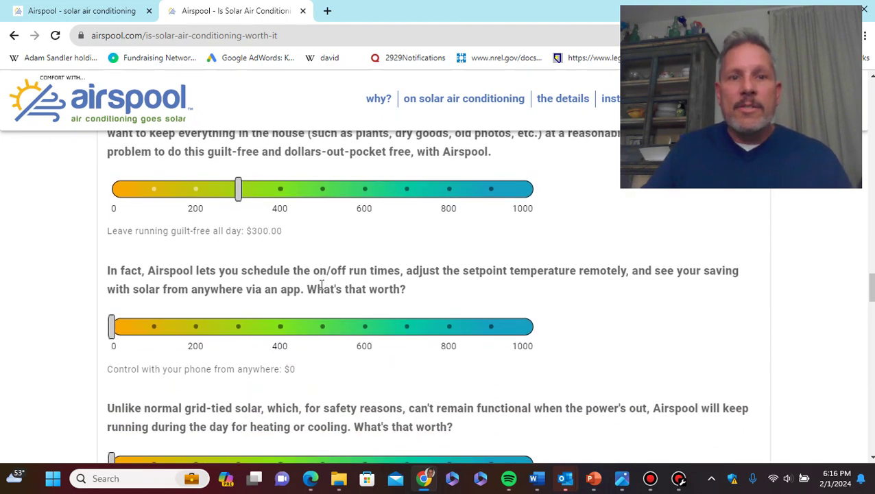
pyautogui.scroll(1, 308, 272)
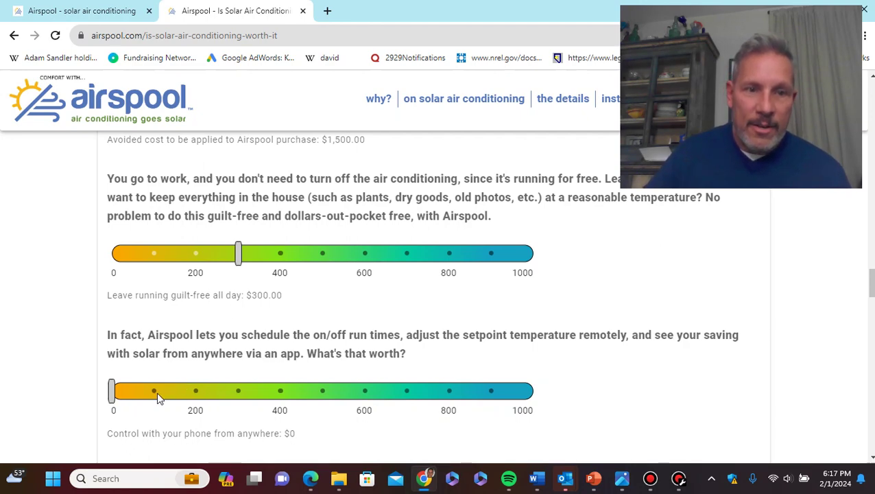
pyautogui.click(195, 392)
pyautogui.scroll(-1, 235, 401)
pyautogui.scroll(-1, 235, 401)
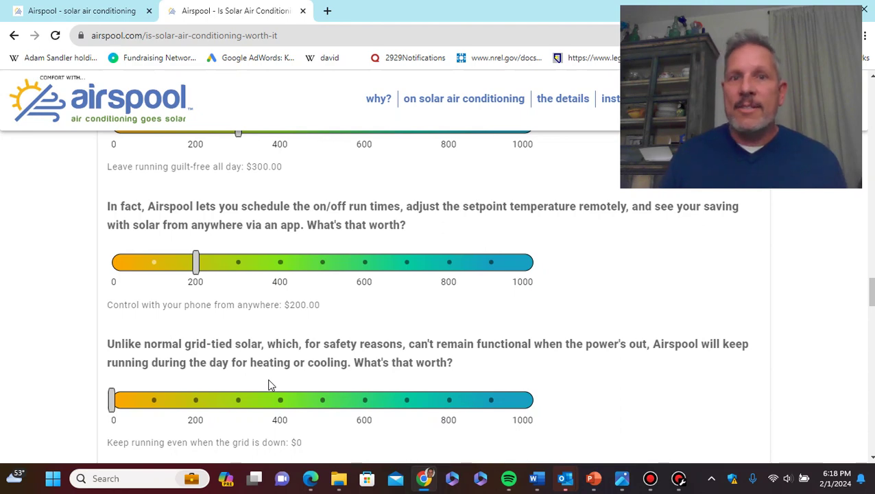
# - Value keeping the unit running during grid outages at $300.00
pyautogui.scroll(-1, 242, 389)
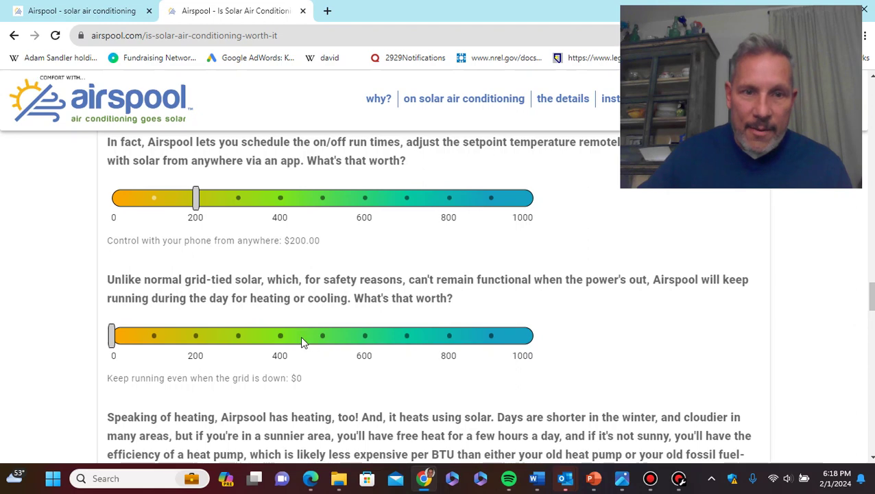
pyautogui.click(243, 335)
pyautogui.scroll(-2, 281, 343)
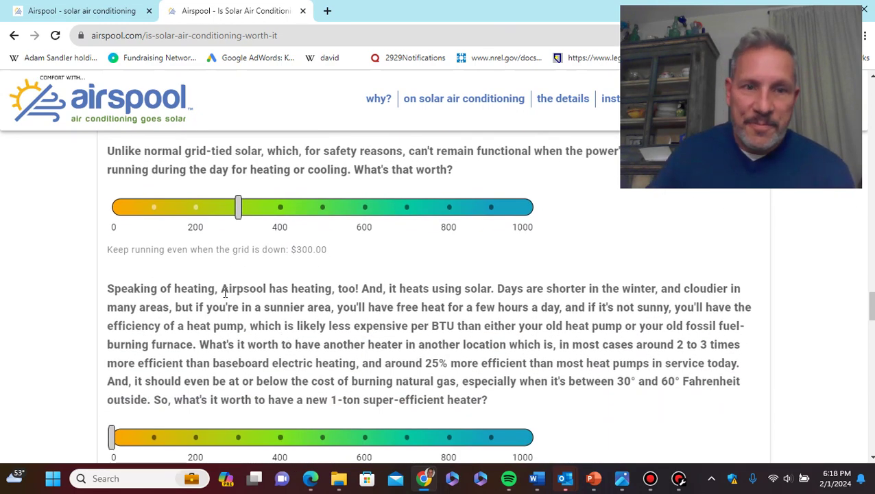
pyautogui.scroll(-1, 330, 304)
pyautogui.scroll(1, 332, 305)
pyautogui.scroll(-1, 335, 316)
pyautogui.scroll(-1, 340, 337)
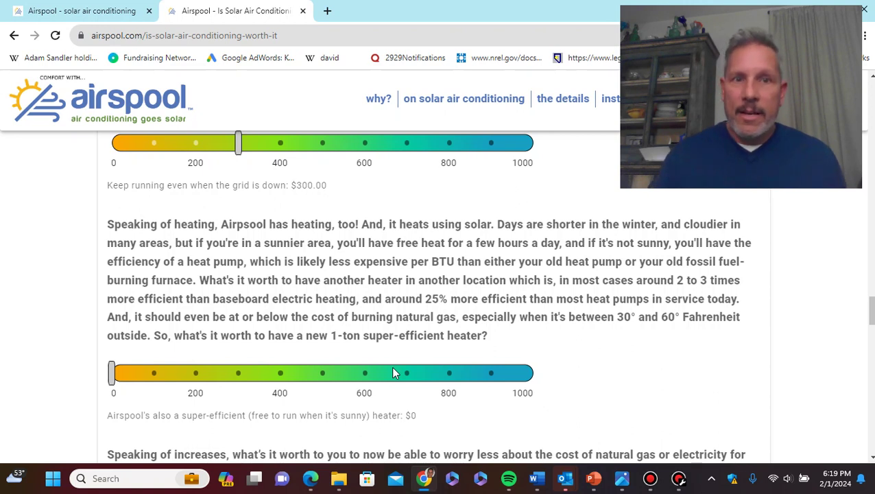
# - Value the super-efficient solar heater at $500 and less impactful utility rate increases at $300
pyautogui.click(327, 377)
pyautogui.scroll(-3, 333, 385)
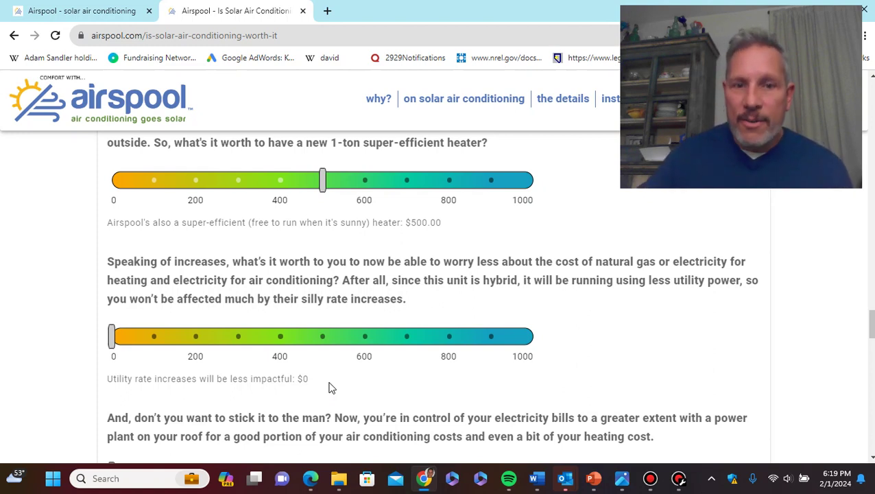
pyautogui.click(240, 335)
pyautogui.scroll(-3, 278, 354)
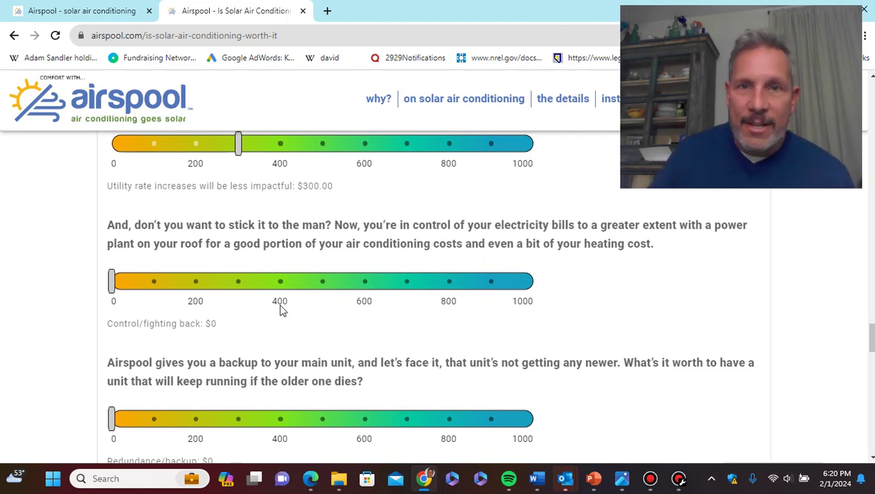
pyautogui.scroll(-1, 277, 300)
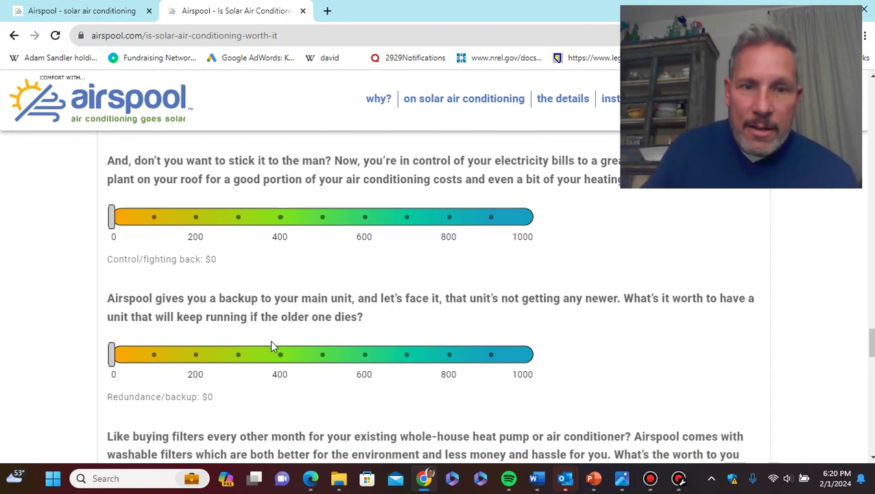
pyautogui.scroll(-1, 270, 344)
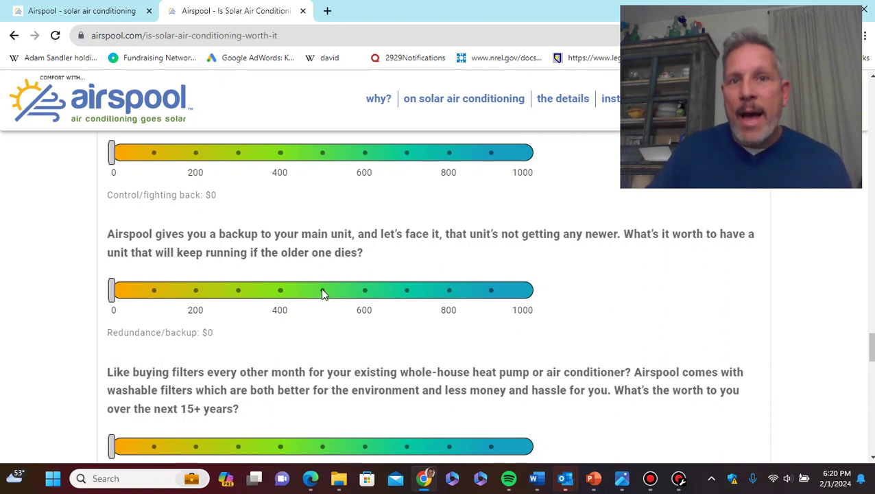
# - Value having a redundancy/backup unit at $400.00
pyautogui.click(284, 293)
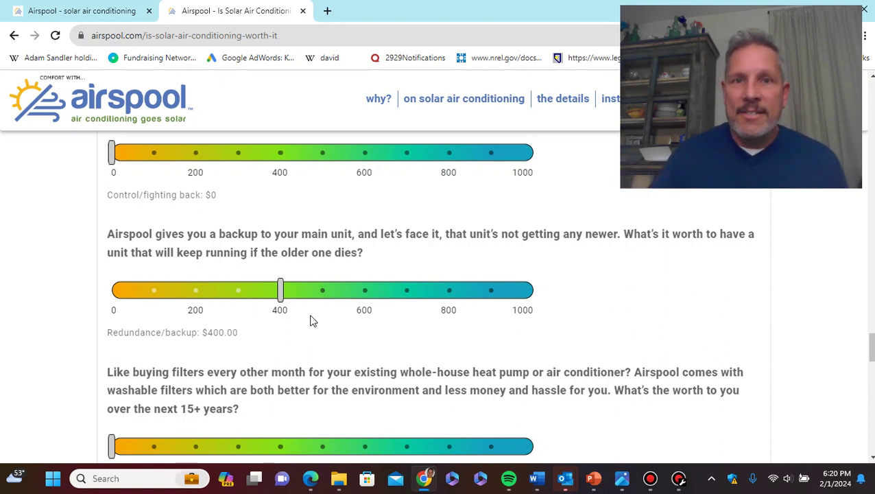
pyautogui.scroll(-1, 316, 308)
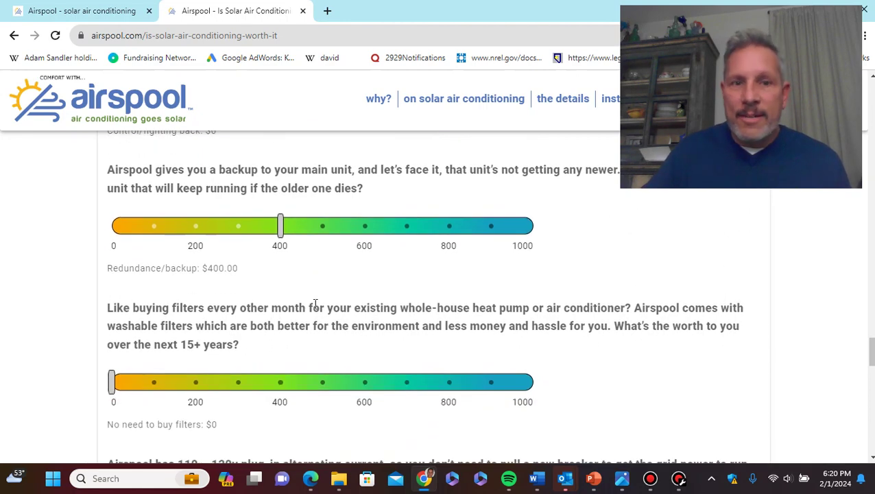
pyautogui.scroll(-1, 304, 322)
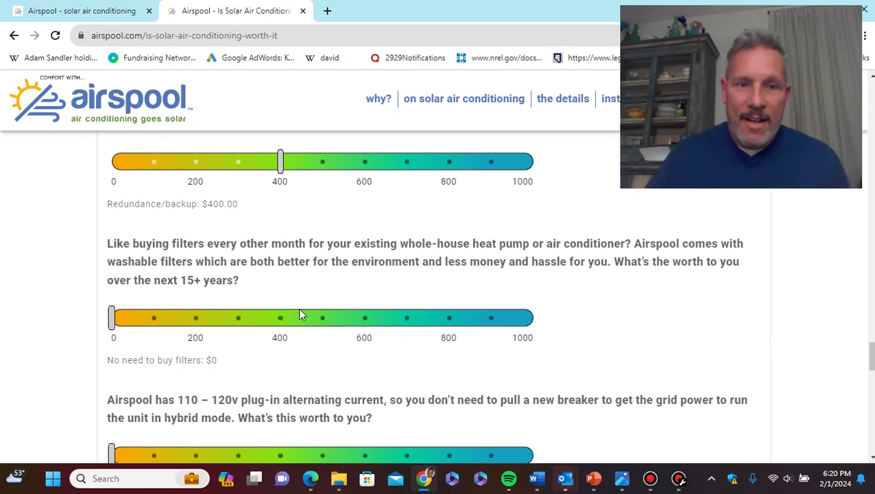
# - Value washable filters (no filters to buy) at $300.00
pyautogui.scroll(-1, 306, 316)
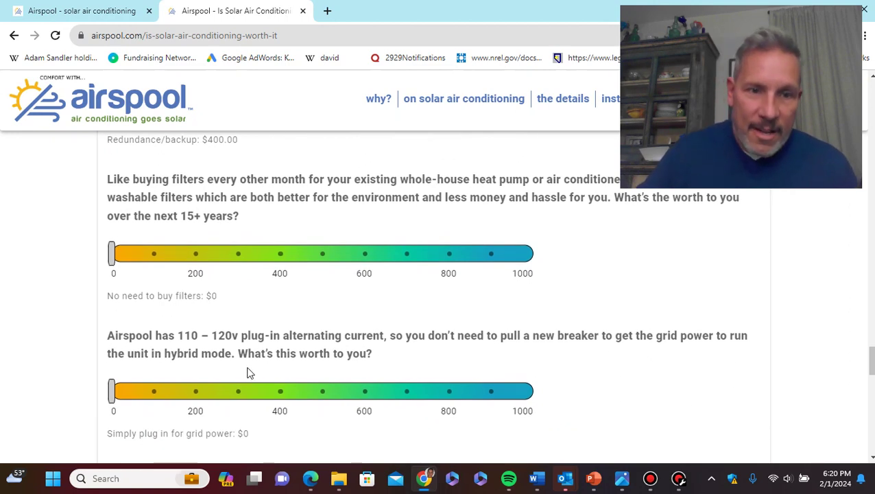
pyautogui.click(240, 256)
pyautogui.scroll(-2, 294, 310)
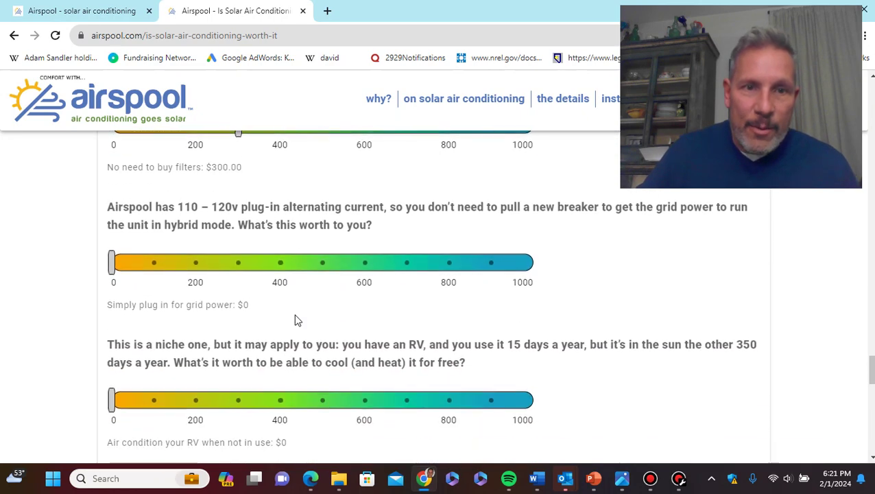
pyautogui.scroll(1, 294, 316)
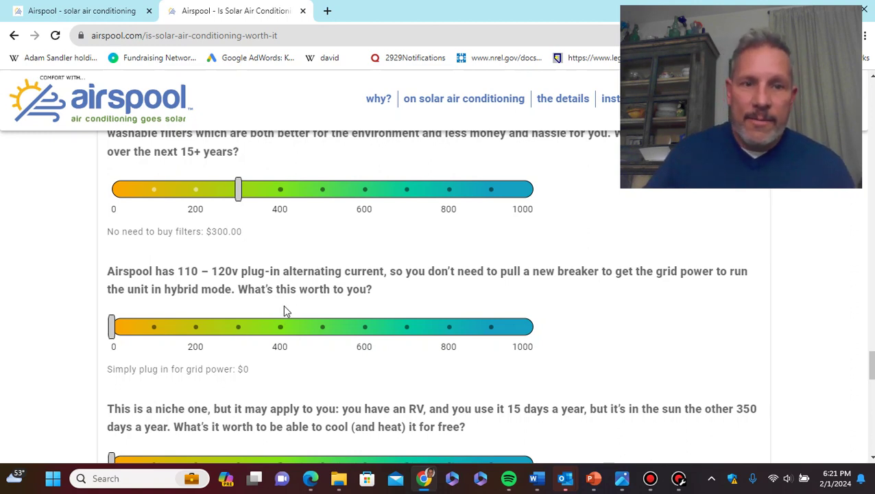
pyautogui.scroll(-1, 285, 308)
# - Value simple 110–120v plug-in grid power at $100, keeping RV cooling at $0
pyautogui.click(153, 404)
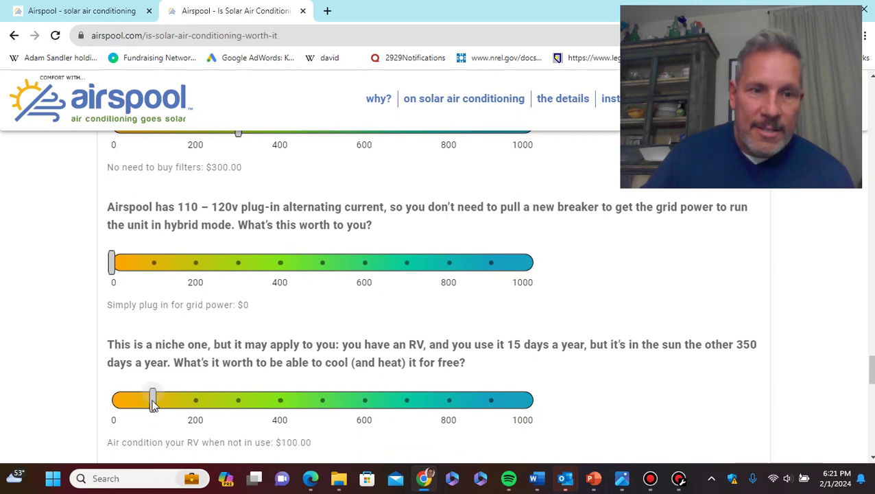
pyautogui.scroll(-2, 181, 396)
pyautogui.scroll(2, 180, 301)
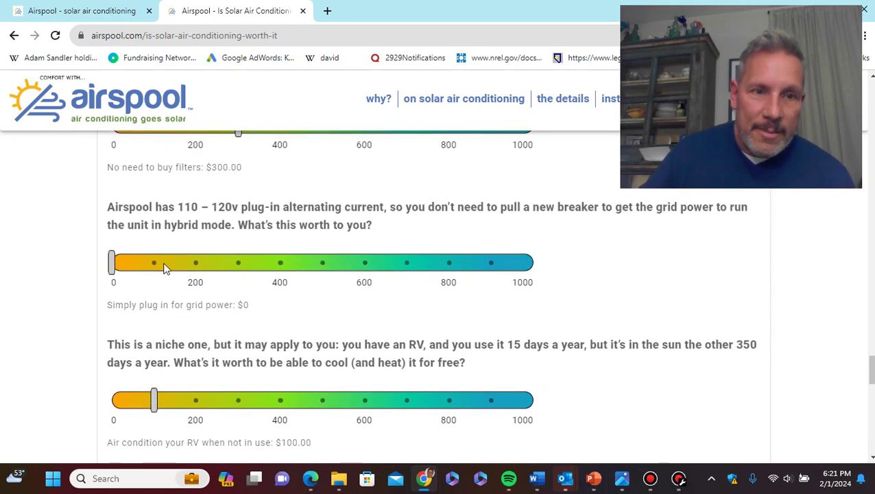
pyautogui.click(157, 265)
pyautogui.moveTo(162, 403); pyautogui.dragTo(128, 402)
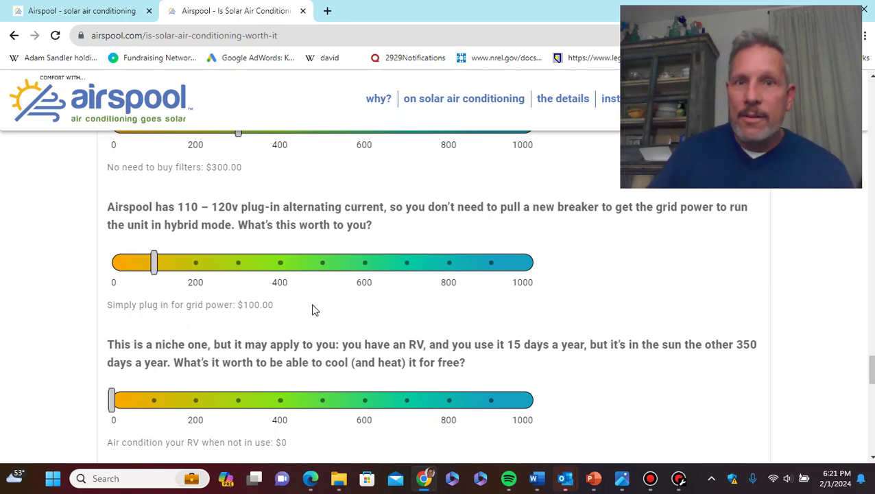
pyautogui.scroll(-1, 298, 318)
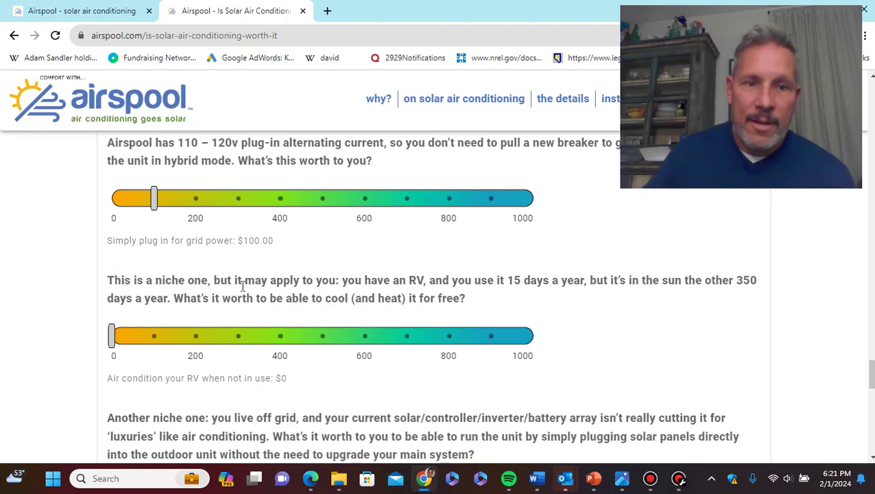
# - Leave RV, plug-and-play panels and early adopter at $0; value lowering the carbon footprint at $200
pyautogui.scroll(-1, 247, 295)
pyautogui.scroll(-1, 239, 313)
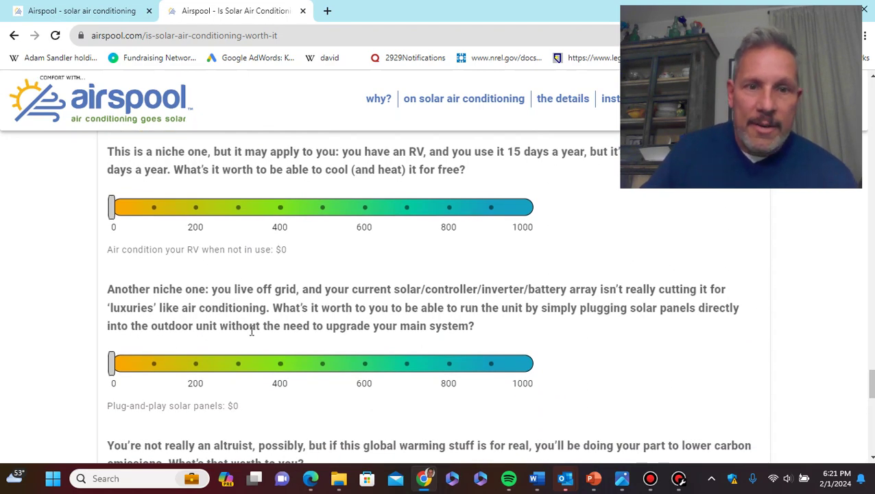
pyautogui.scroll(-2, 251, 333)
pyautogui.scroll(2, 250, 336)
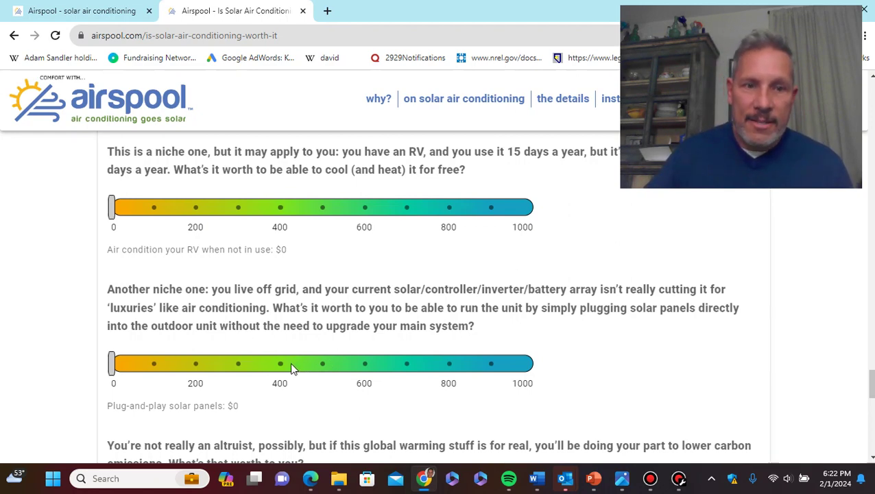
pyautogui.scroll(-2, 302, 363)
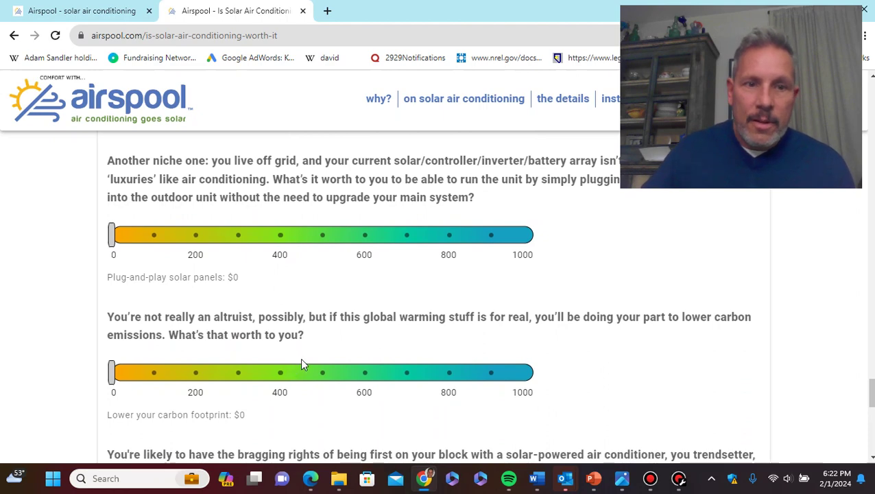
pyautogui.scroll(-2, 301, 360)
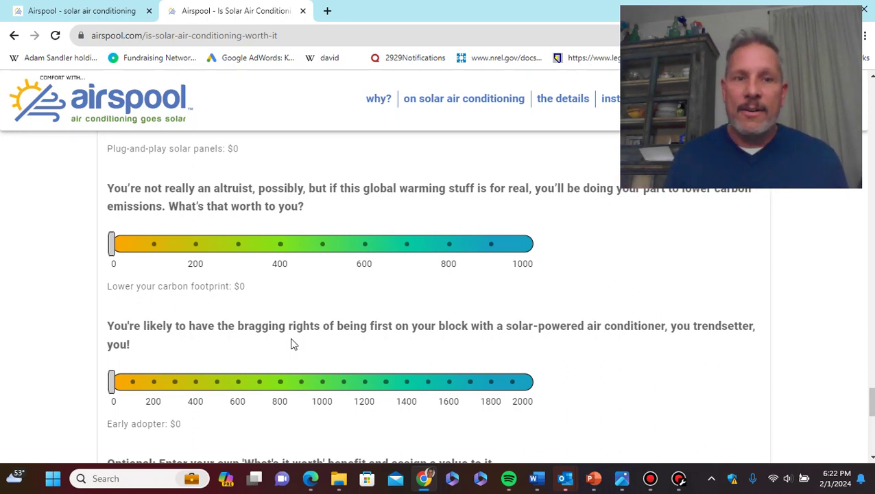
pyautogui.click(196, 246)
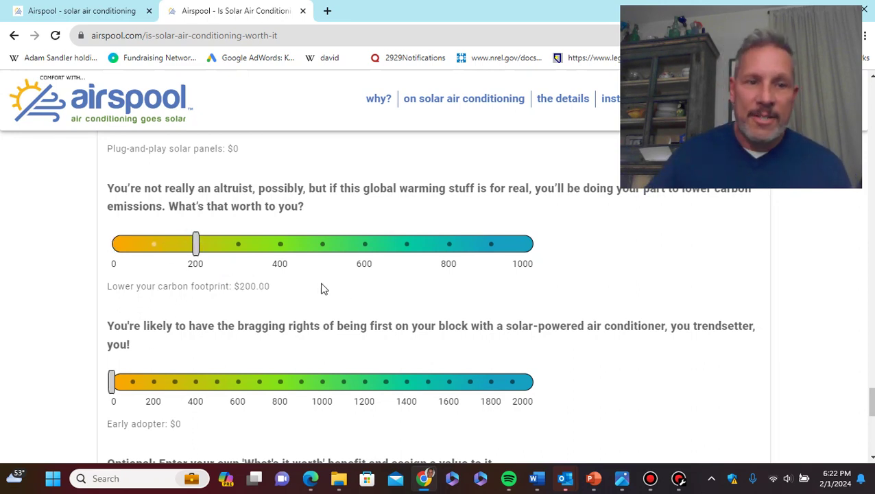
pyautogui.scroll(-1, 367, 292)
pyautogui.scroll(-2, 367, 292)
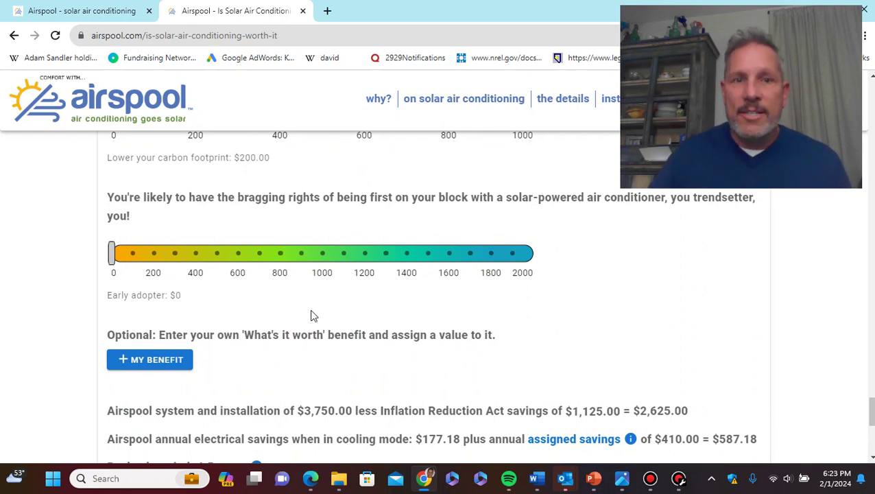
# - Add a custom benefit named 'no ducts' and value it at $100.00
pyautogui.scroll(-1, 231, 322)
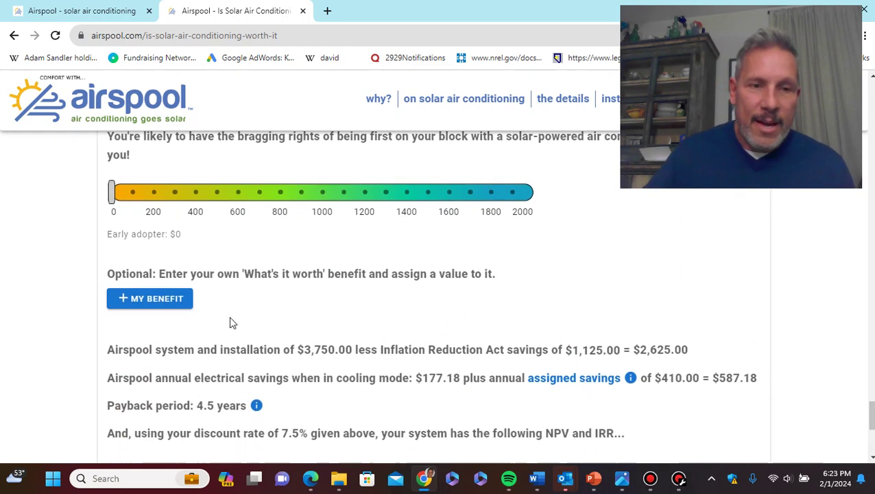
pyautogui.click(171, 299)
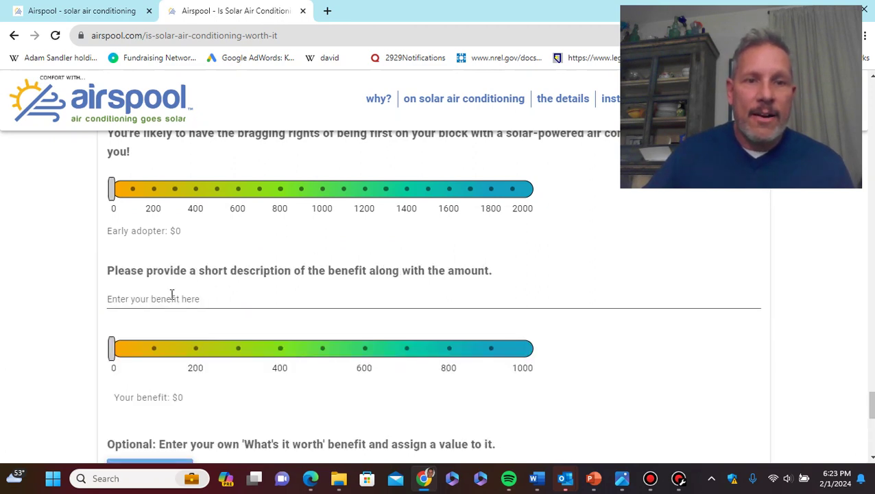
pyautogui.click(207, 295)
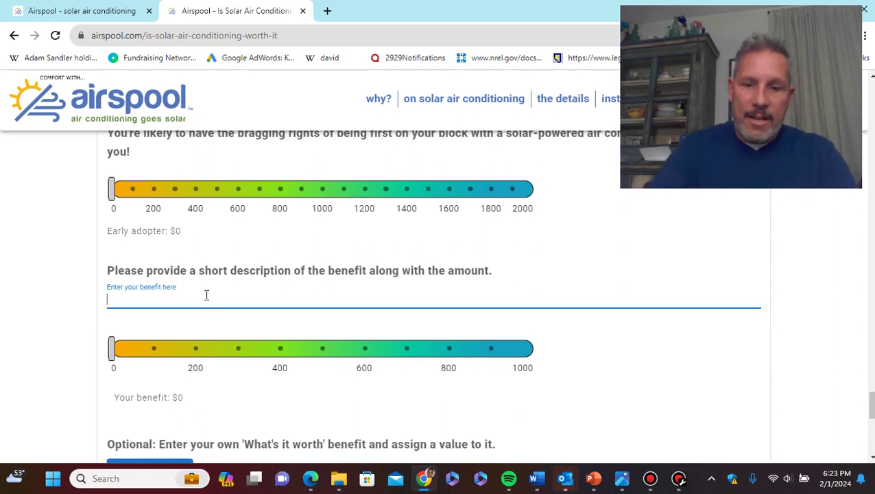
pyautogui.write('no ducts')
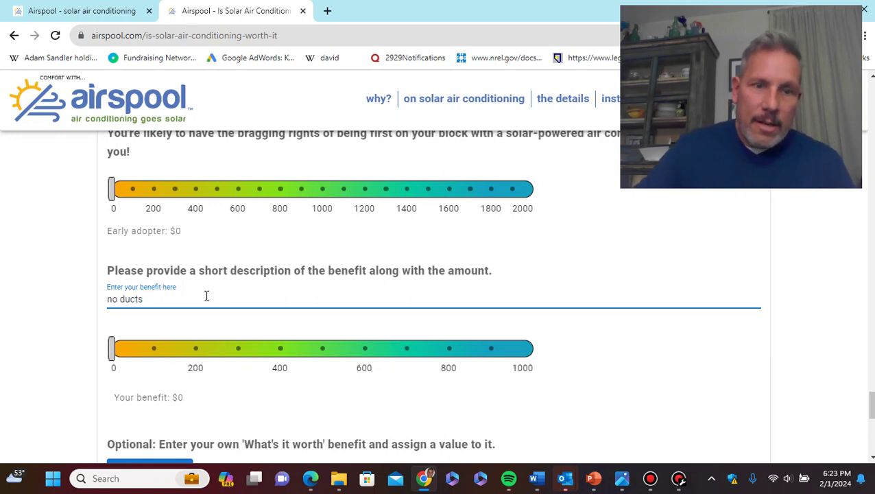
pyautogui.click(155, 351)
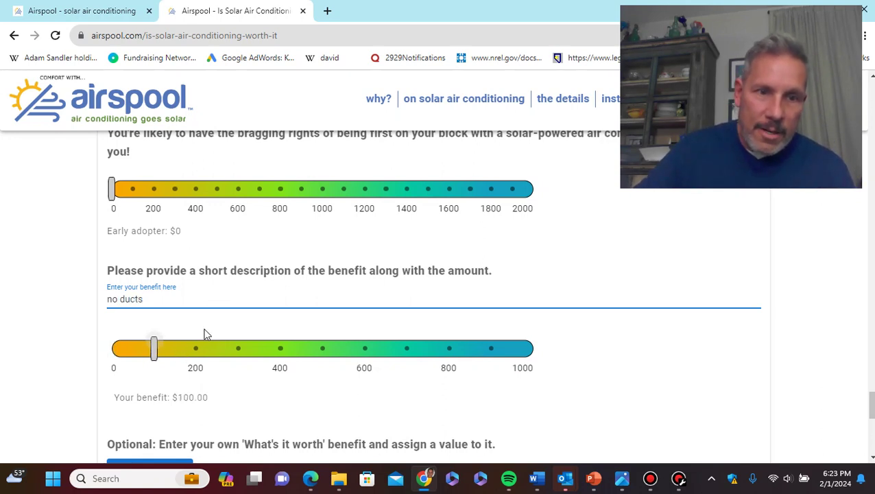
pyautogui.scroll(-2, 218, 338)
pyautogui.scroll(-1, 218, 345)
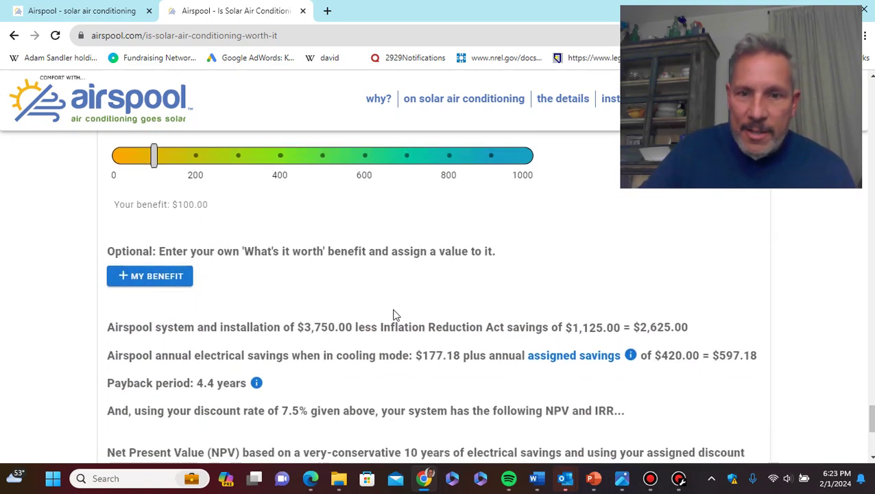
pyautogui.scroll(-1, 500, 340)
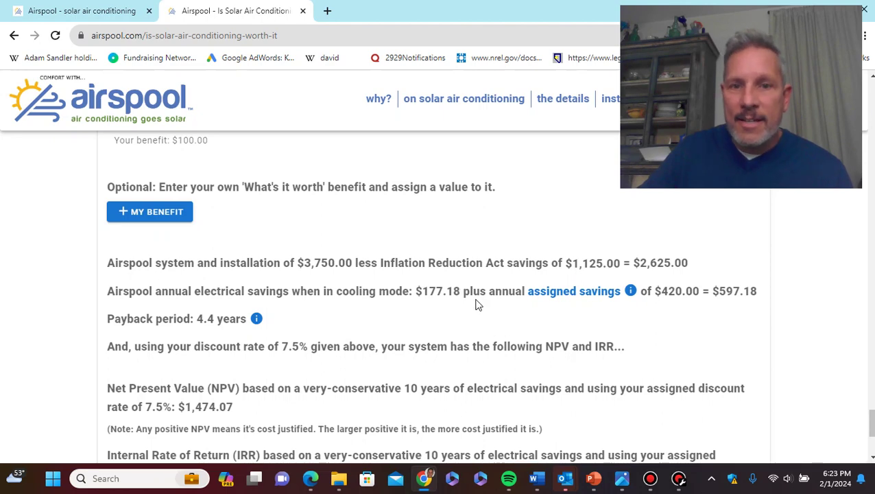
pyautogui.click(568, 299)
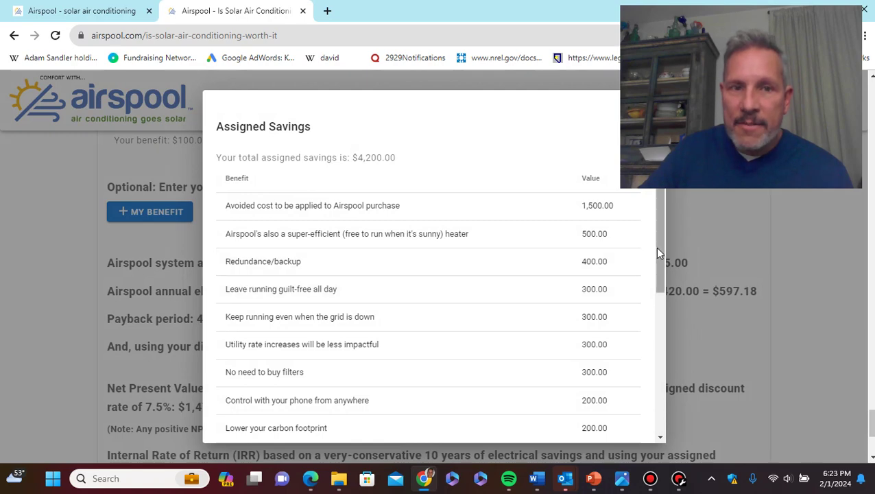
pyautogui.moveTo(658, 257); pyautogui.dragTo(691, 397)
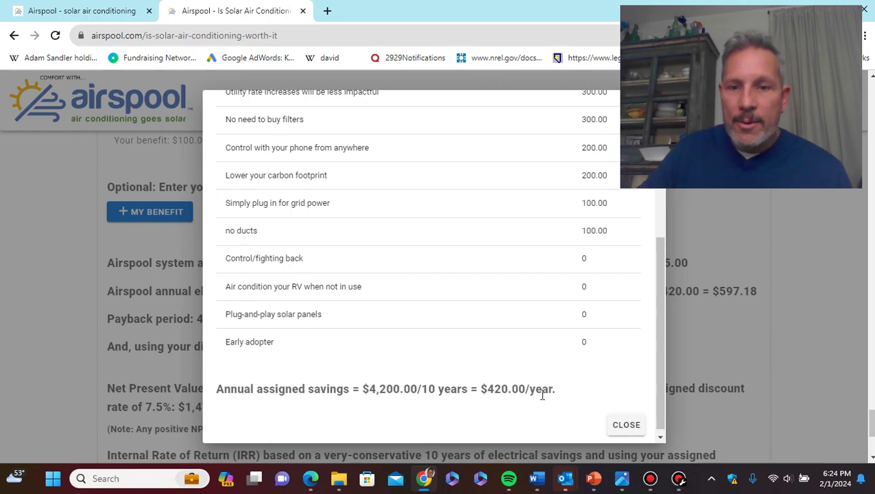
pyautogui.click(626, 425)
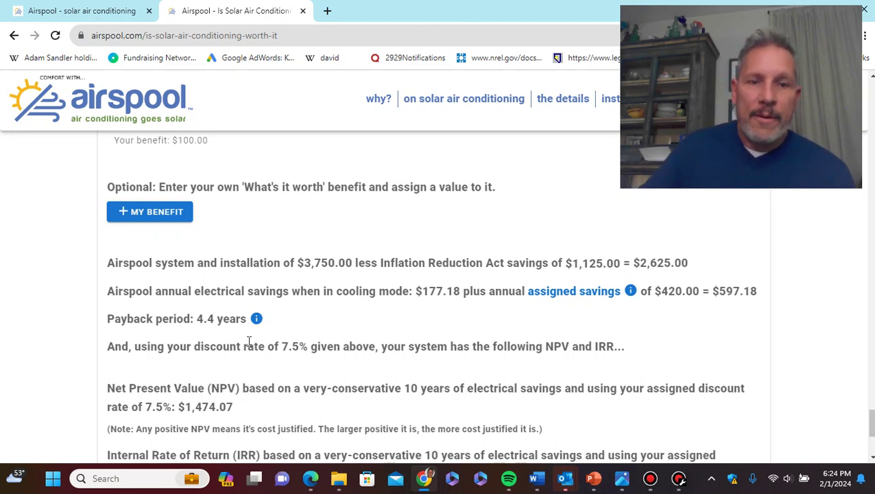
pyautogui.scroll(-1, 253, 342)
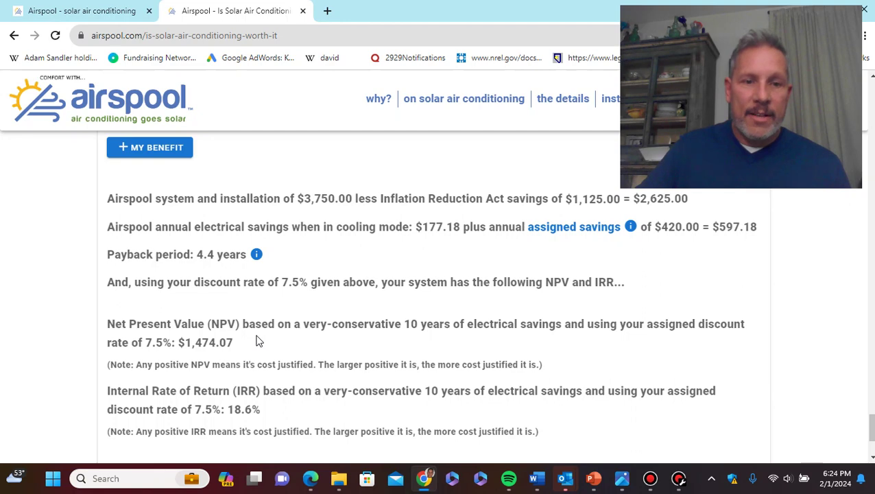
pyautogui.scroll(-1, 257, 341)
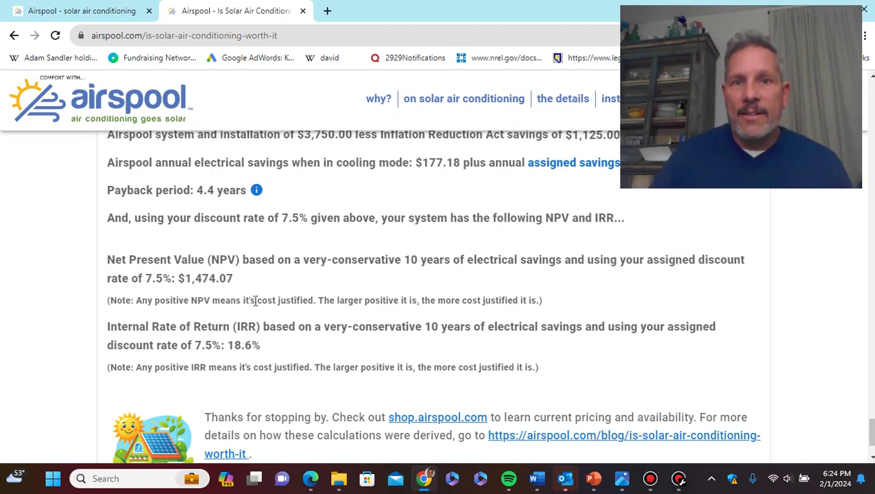
pyautogui.scroll(-1, 253, 300)
pyautogui.scroll(1, 254, 299)
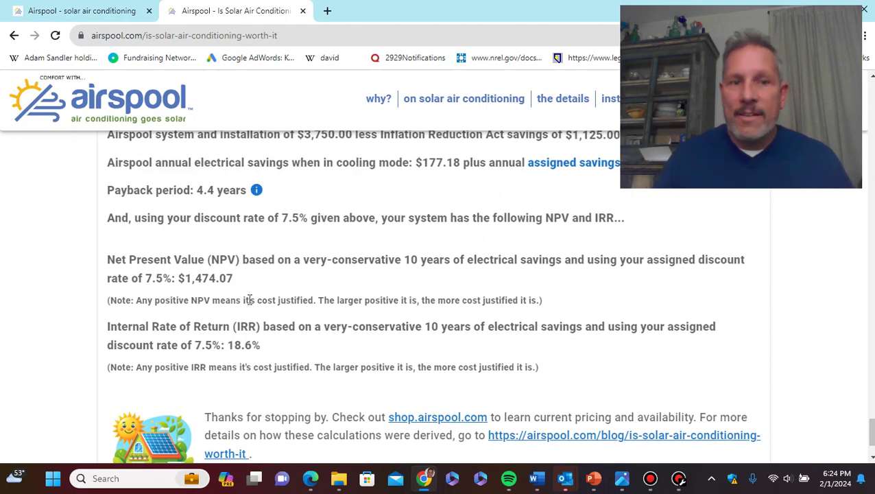
pyautogui.scroll(-1, 271, 301)
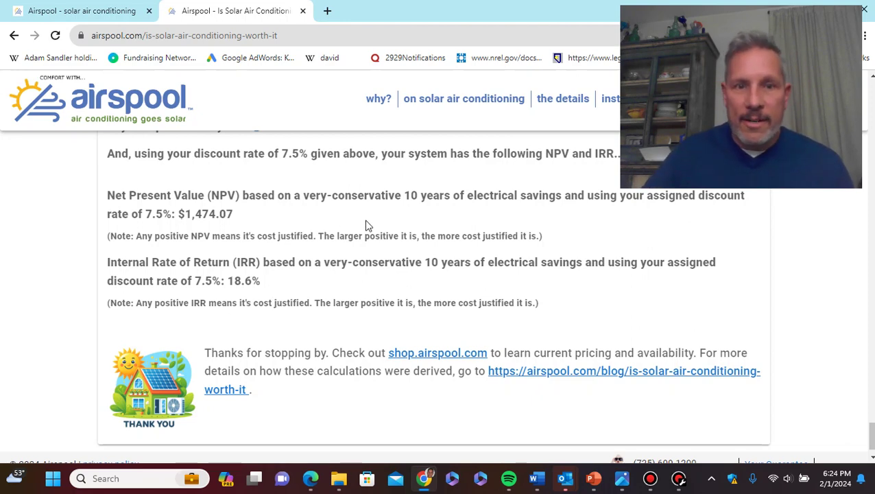
pyautogui.scroll(-1, 366, 228)
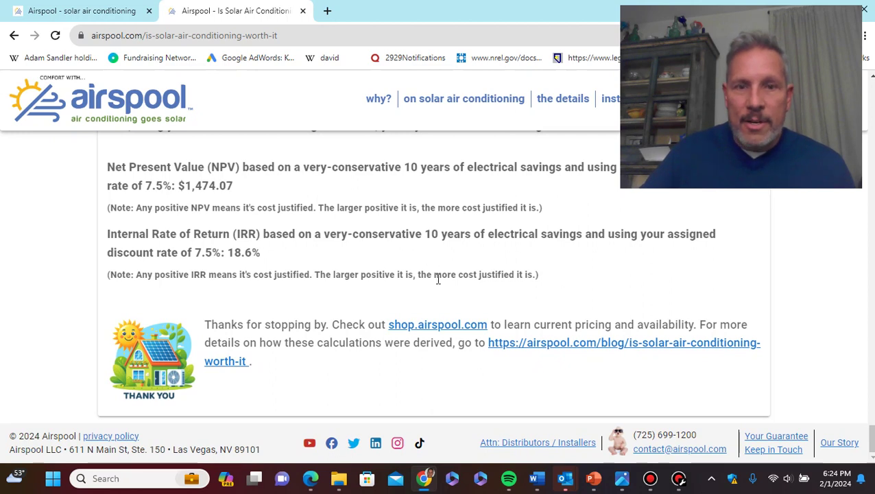